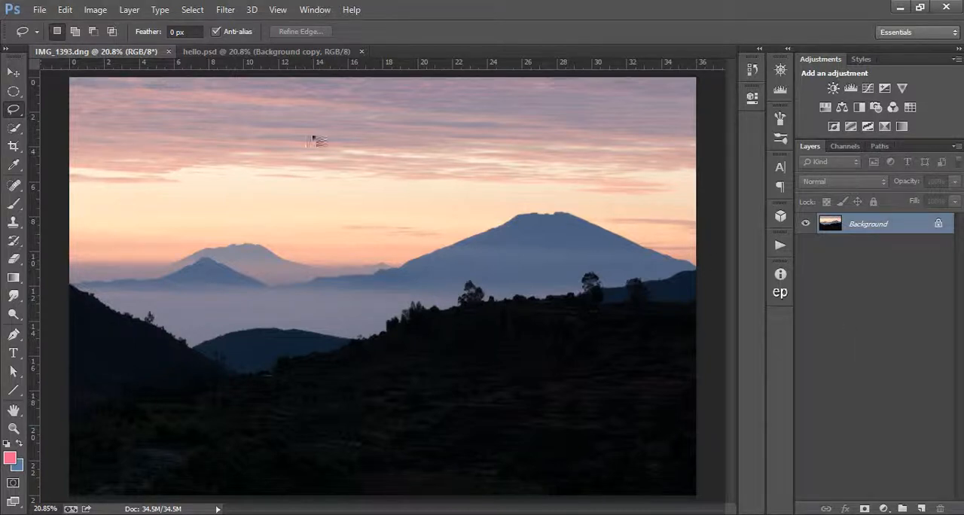
- Try painting pink inside a freehand lasso selection in the sky, undo the paint and deselect
{"action": "mouse_move", "coordinate": [266, 172]}
{"action": "left_mouse_down"}
{"action": "mouse_move", "coordinate": [274, 199]}
{"action": "mouse_move", "coordinate": [438, 194]}
{"action": "mouse_move", "coordinate": [266, 174]}
{"action": "mouse_move", "coordinate": [409, 179]}
{"action": "mouse_move", "coordinate": [493, 196]}
{"action": "left_mouse_up"}
{"action": "left_click", "coordinate": [13, 203]}
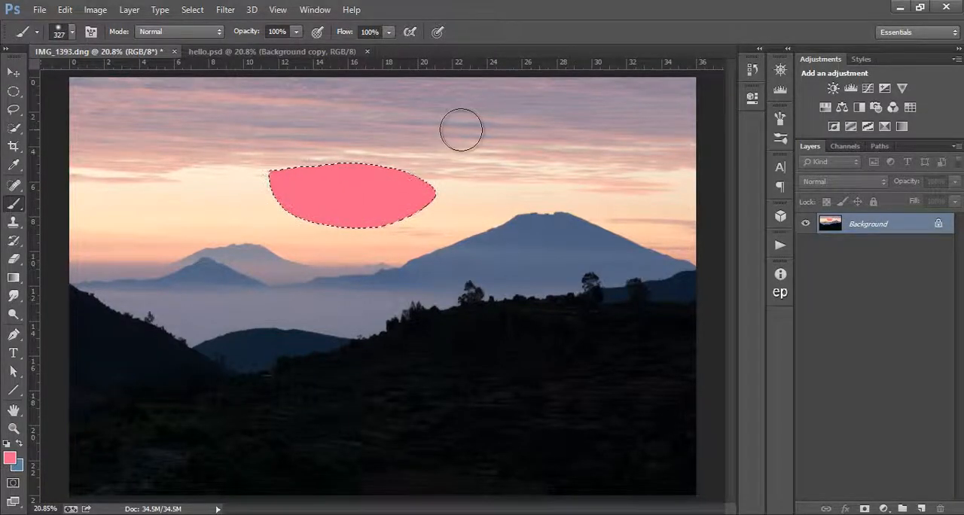
{"action": "key", "text": "ctrl+z"}
{"action": "key", "text": "ctrl+d"}
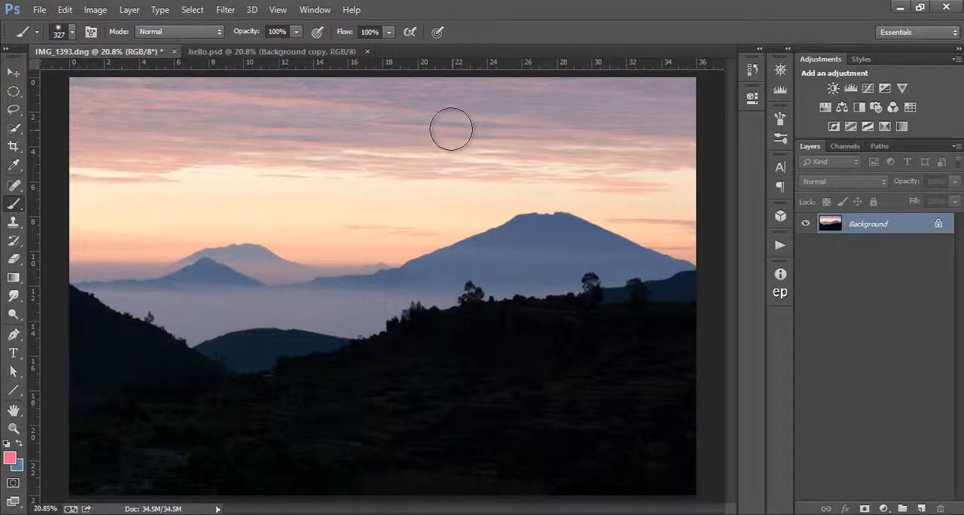
- Try altering the sky's tones with a Curves adjustment layer masked by a quick selection, and delete that layer
{"action": "left_click", "coordinate": [11, 134]}
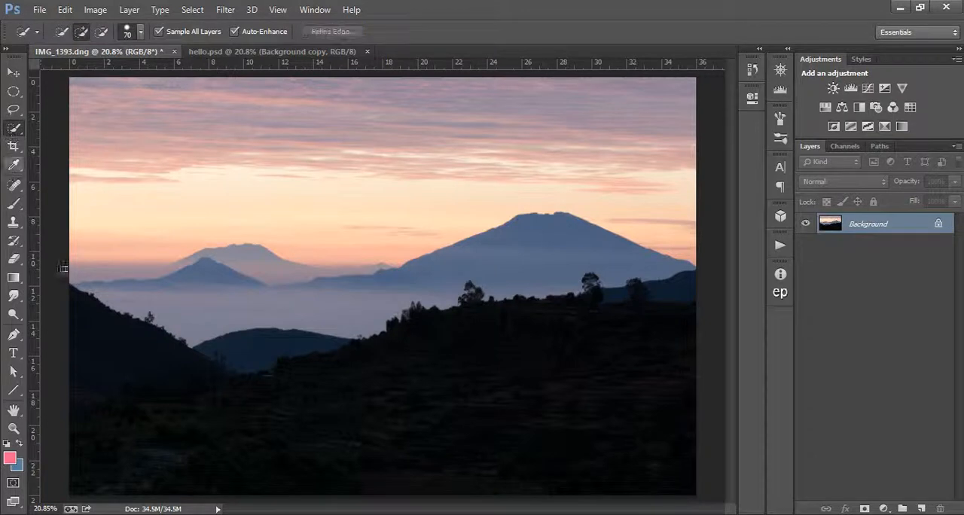
{"action": "mouse_move", "coordinate": [78, 86]}
{"action": "left_mouse_down"}
{"action": "mouse_move", "coordinate": [118, 165]}
{"action": "mouse_move", "coordinate": [310, 188]}
{"action": "mouse_move", "coordinate": [549, 158]}
{"action": "mouse_move", "coordinate": [278, 204]}
{"action": "left_mouse_up"}
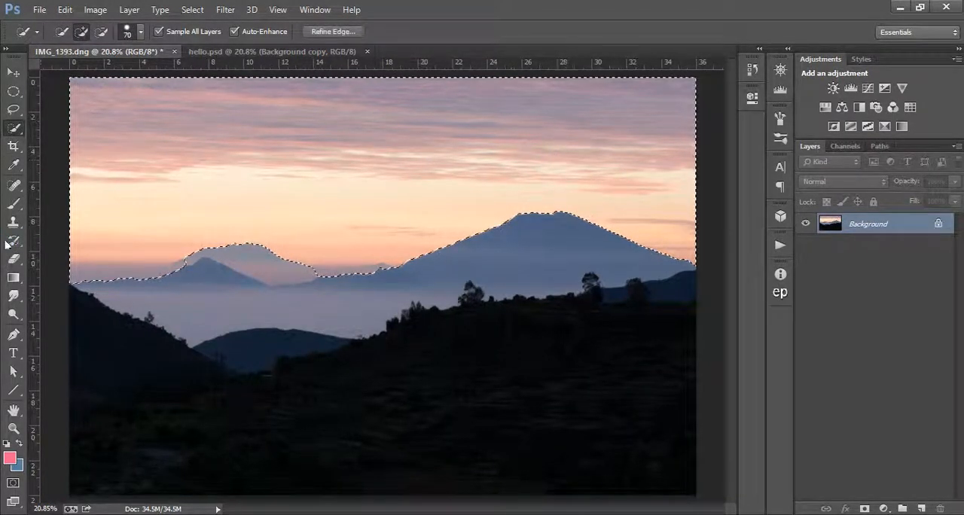
{"action": "left_click", "coordinate": [866, 88]}
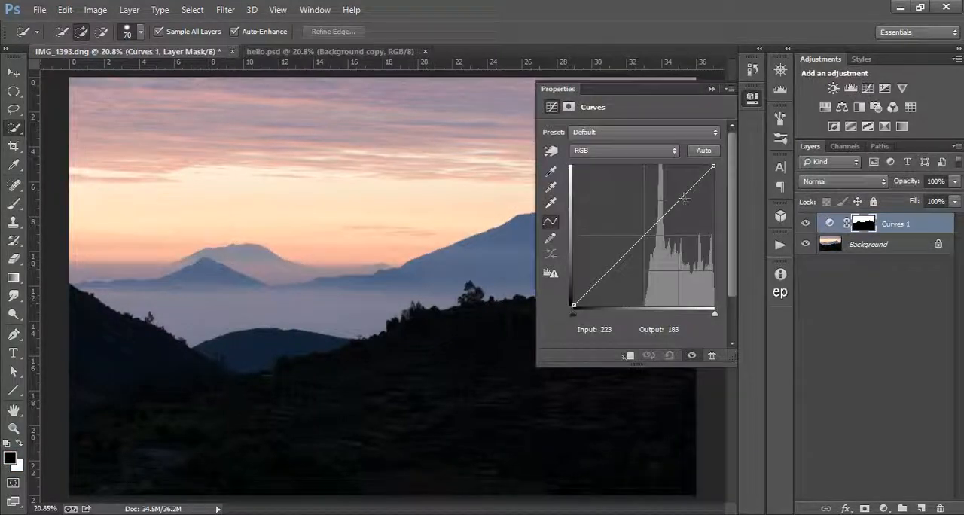
{"action": "left_click_drag", "start_coordinate": [647, 231], "coordinate": [642, 212]}
{"action": "left_click", "coordinate": [712, 89]}
{"action": "left_click_drag", "start_coordinate": [894, 224], "coordinate": [941, 509]}
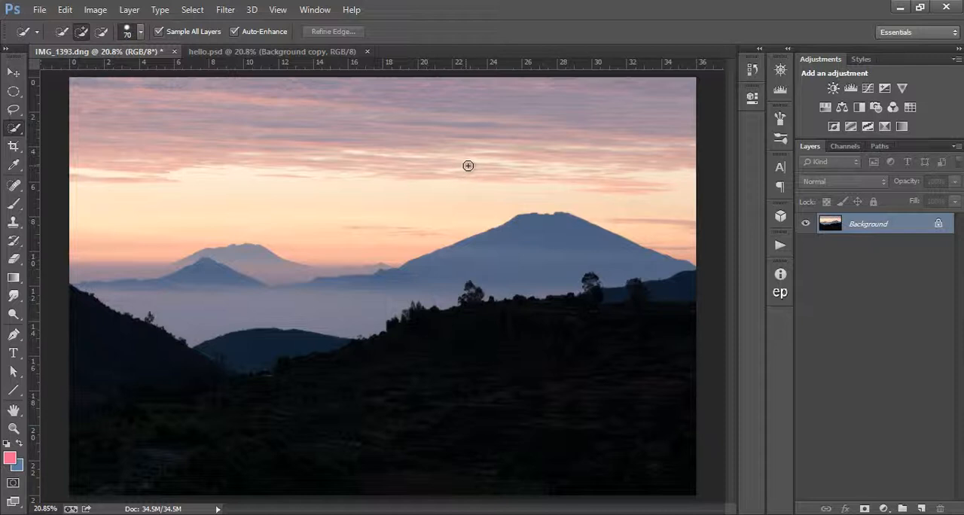
- Add an unmasked Curves adjustment layer, anchor the shadows, and darken the sky with targeted adjustment to input 230, output 187
{"action": "left_click", "coordinate": [868, 89]}
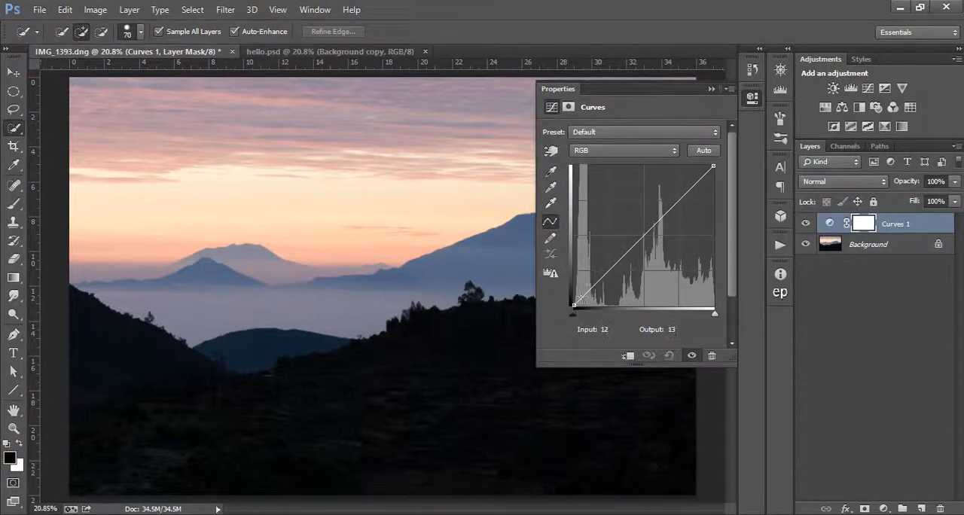
{"action": "left_click", "coordinate": [582, 296]}
{"action": "left_click_drag", "start_coordinate": [584, 293], "coordinate": [597, 284]}
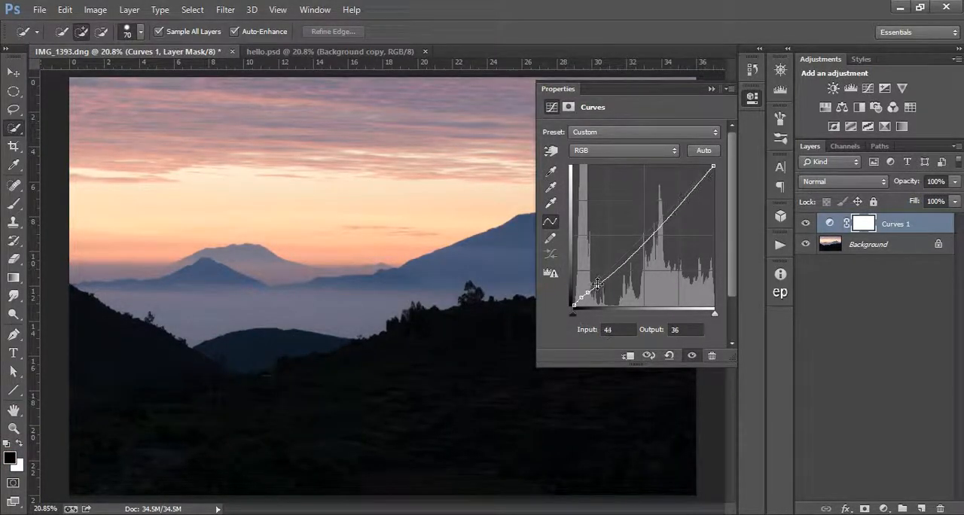
{"action": "left_click", "coordinate": [676, 212]}
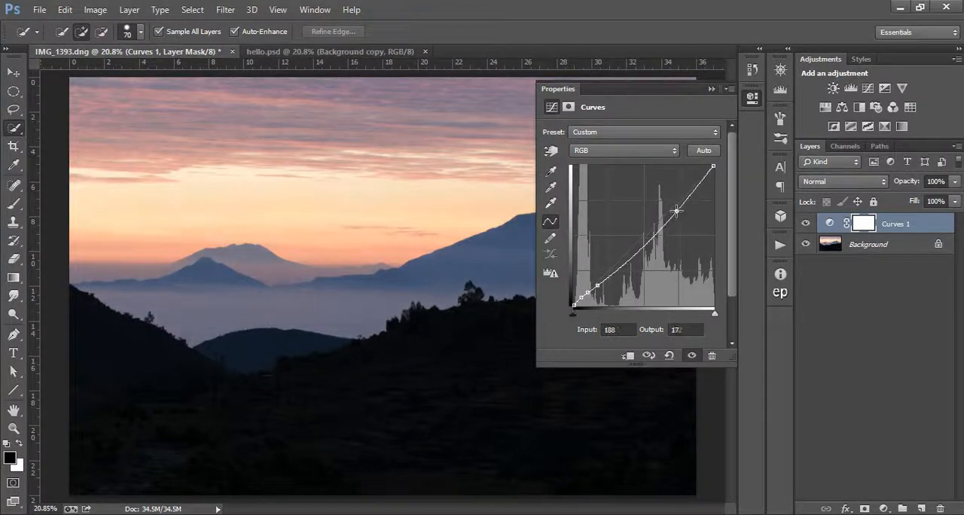
{"action": "left_click", "coordinate": [550, 151]}
{"action": "left_click_drag", "start_coordinate": [454, 189], "coordinate": [446, 220]}
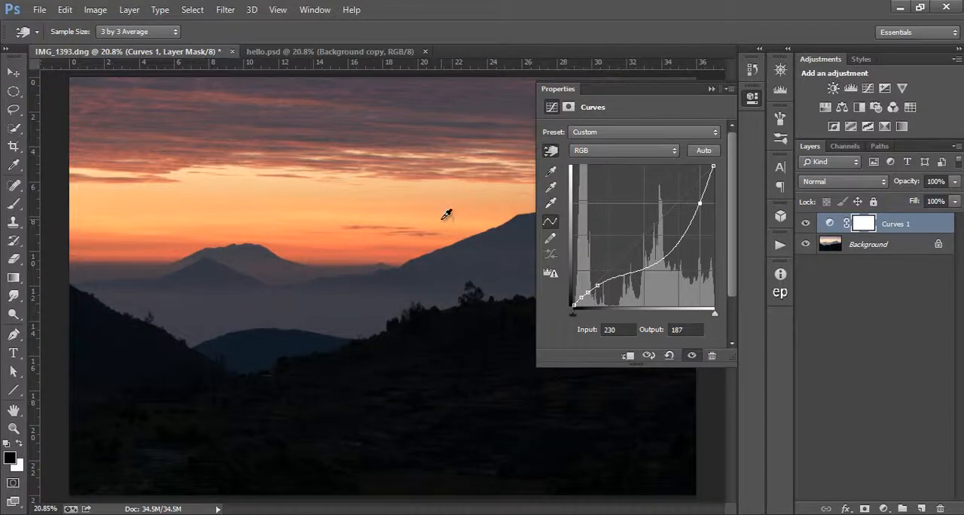
{"action": "left_click", "coordinate": [711, 88]}
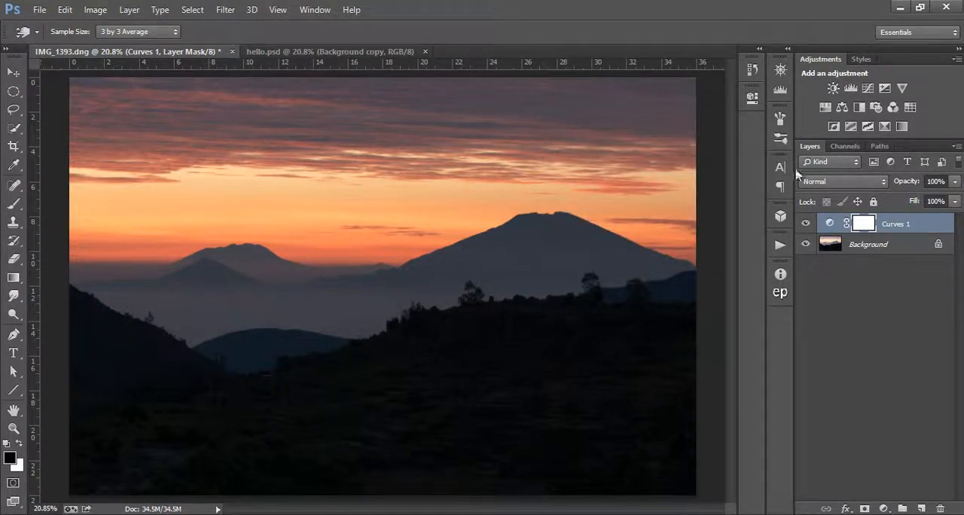
- Compare the image with and without the unmasked Curves adjustment and delete that layer
{"action": "left_click", "coordinate": [803, 224]}
{"action": "left_click", "coordinate": [804, 223]}
{"action": "left_click_drag", "start_coordinate": [897, 224], "coordinate": [942, 508]}
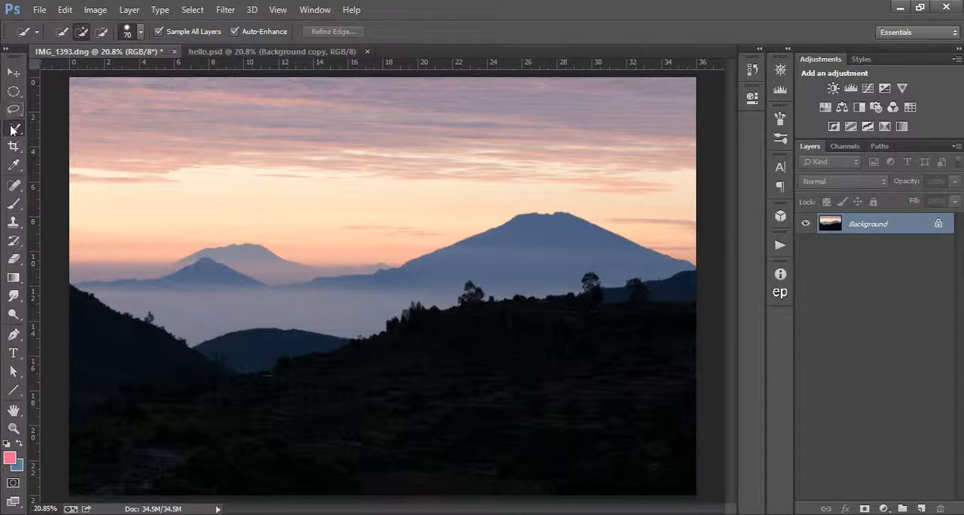
- Try darkening the quick-selected sky above the mountains with a Curves layer at input 125, output 61, and delete the layer
{"action": "mouse_move", "coordinate": [75, 79]}
{"action": "left_mouse_down"}
{"action": "mouse_move", "coordinate": [95, 154]}
{"action": "mouse_move", "coordinate": [255, 211]}
{"action": "mouse_move", "coordinate": [174, 217]}
{"action": "mouse_move", "coordinate": [279, 197]}
{"action": "mouse_move", "coordinate": [397, 194]}
{"action": "mouse_move", "coordinate": [517, 160]}
{"action": "mouse_move", "coordinate": [580, 164]}
{"action": "left_mouse_up"}
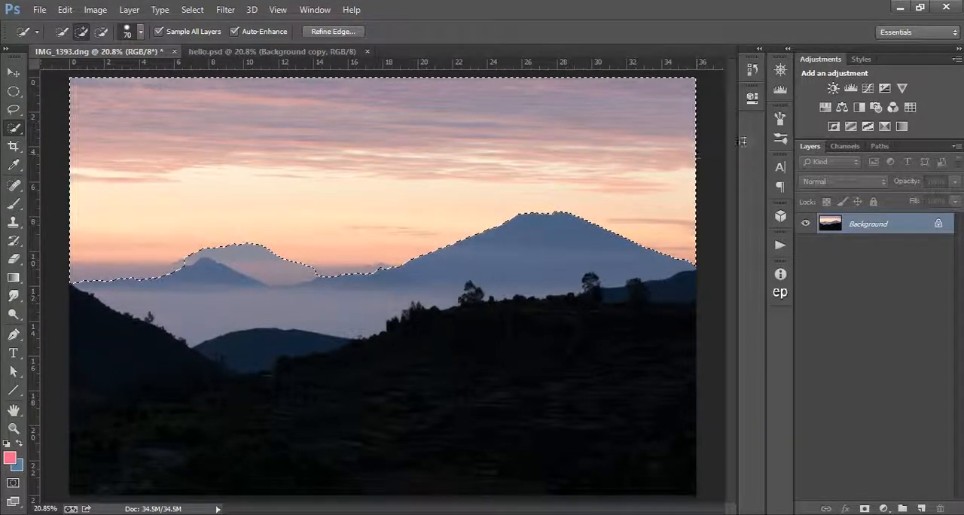
{"action": "left_click", "coordinate": [868, 89]}
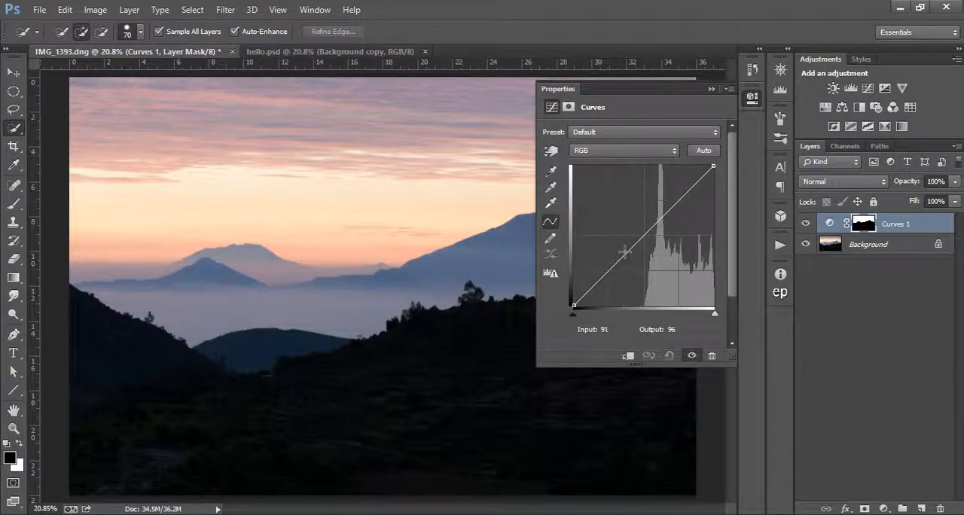
{"action": "left_click_drag", "start_coordinate": [625, 253], "coordinate": [640, 273]}
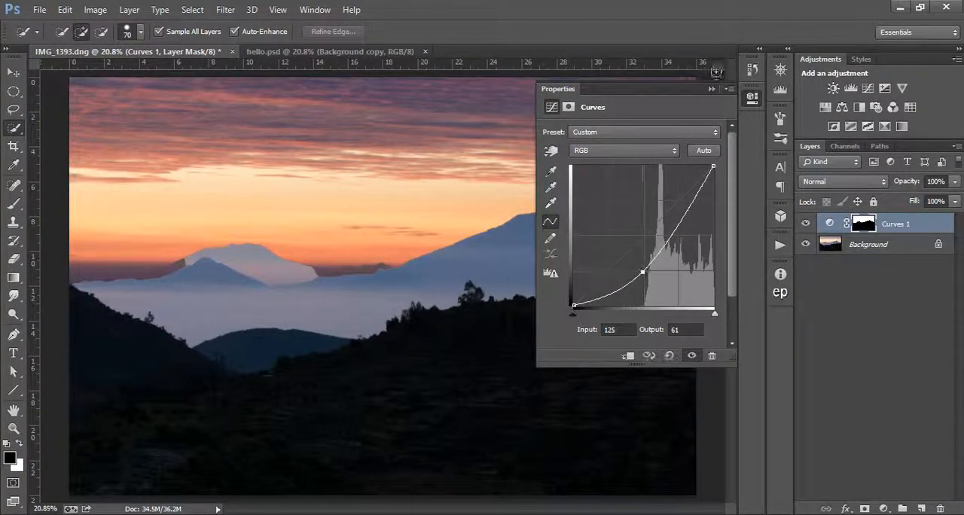
{"action": "left_click", "coordinate": [711, 89]}
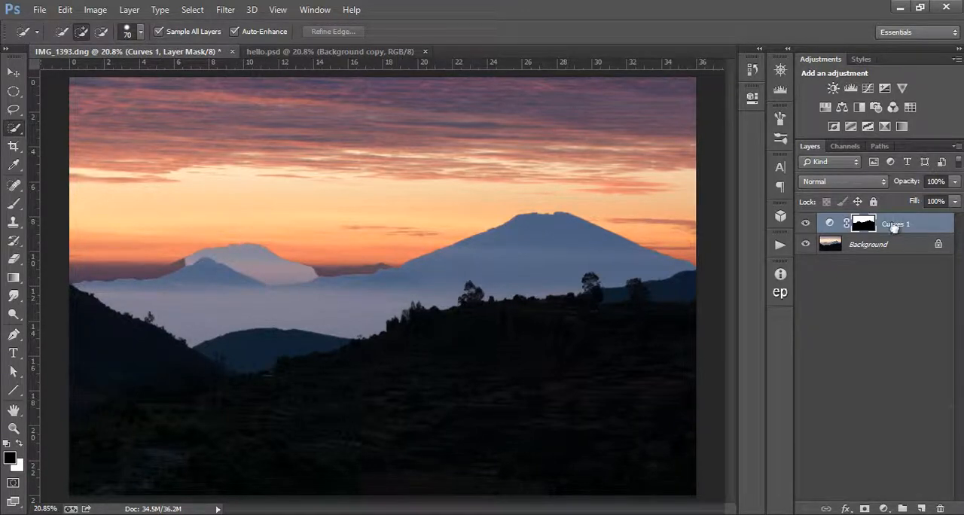
{"action": "left_click_drag", "start_coordinate": [897, 226], "coordinate": [940, 508]}
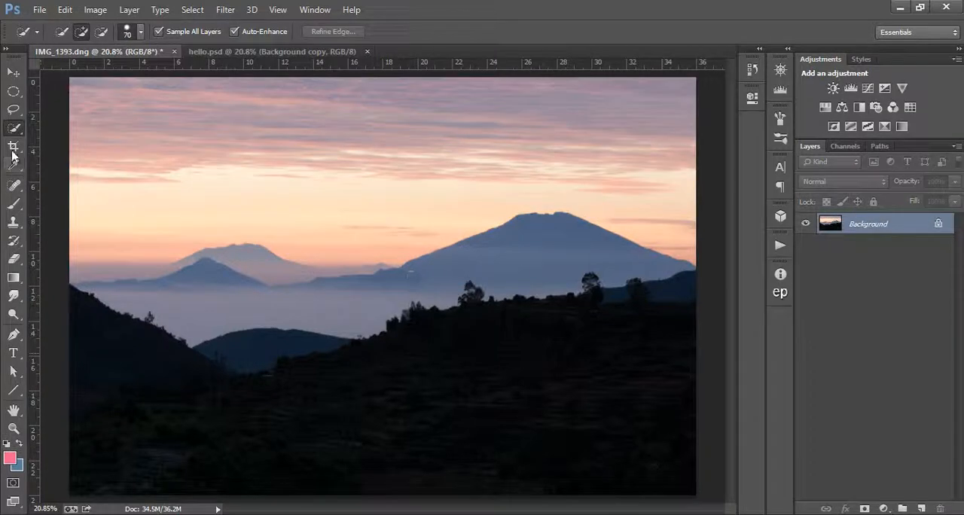
- Quick-select the sky, distant mountains and mist, and darken them with a masked Curves adjustment layer
{"action": "mouse_move", "coordinate": [72, 81]}
{"action": "left_mouse_down"}
{"action": "mouse_move", "coordinate": [80, 267]}
{"action": "mouse_move", "coordinate": [150, 307]}
{"action": "mouse_move", "coordinate": [210, 322]}
{"action": "mouse_move", "coordinate": [614, 252]}
{"action": "mouse_move", "coordinate": [685, 215]}
{"action": "mouse_move", "coordinate": [534, 244]}
{"action": "mouse_move", "coordinate": [478, 243]}
{"action": "left_mouse_up"}
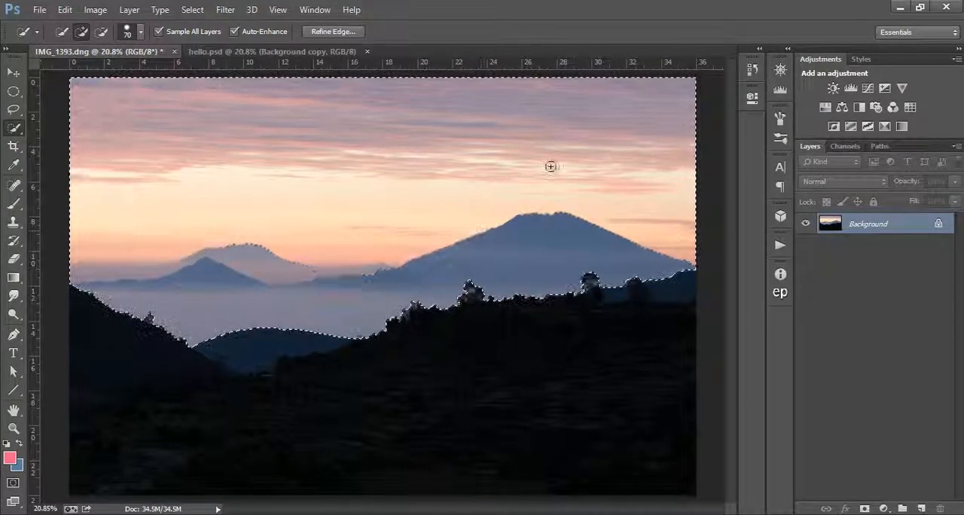
{"action": "left_click", "coordinate": [870, 89]}
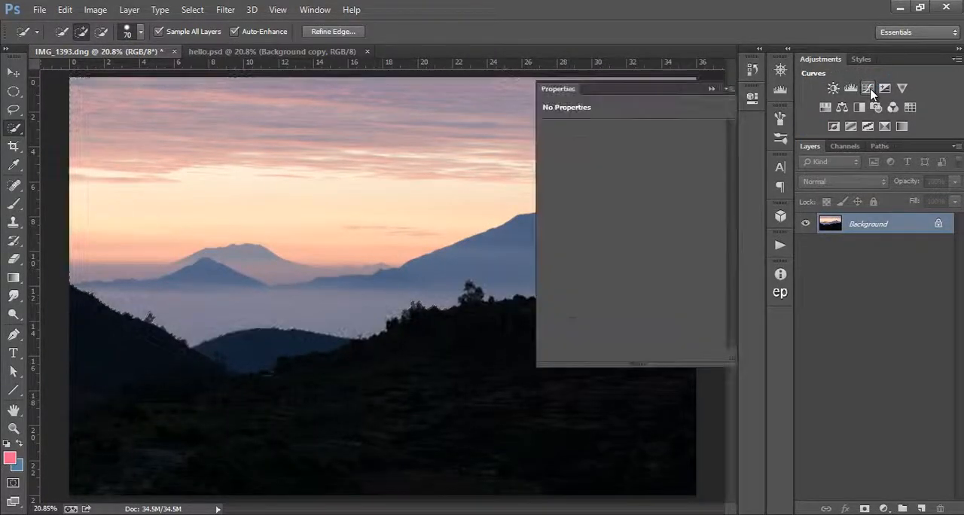
{"action": "left_click_drag", "start_coordinate": [638, 242], "coordinate": [651, 264]}
{"action": "left_click", "coordinate": [711, 90]}
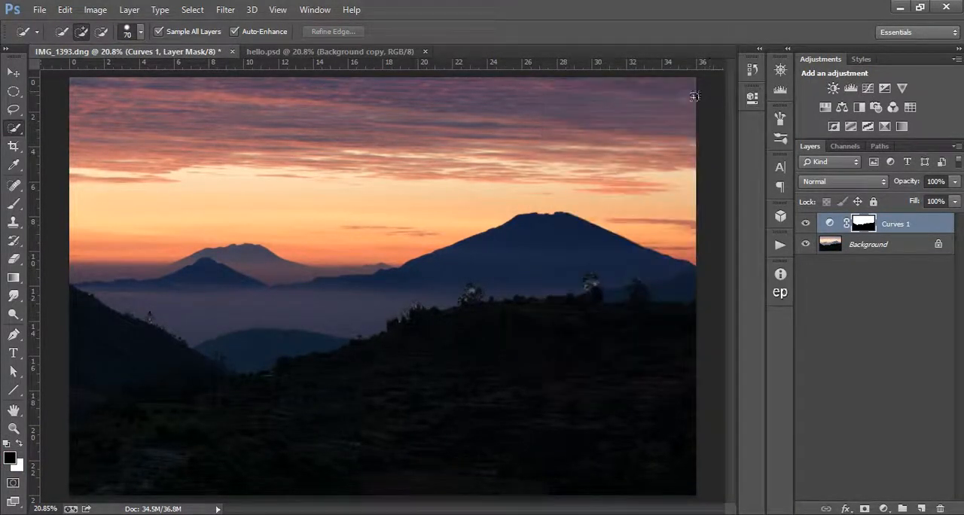
- Inspect the mask edges around the ridge trees up close, return to the full image and delete the Curves layer
{"action": "left_click", "coordinate": [14, 428]}
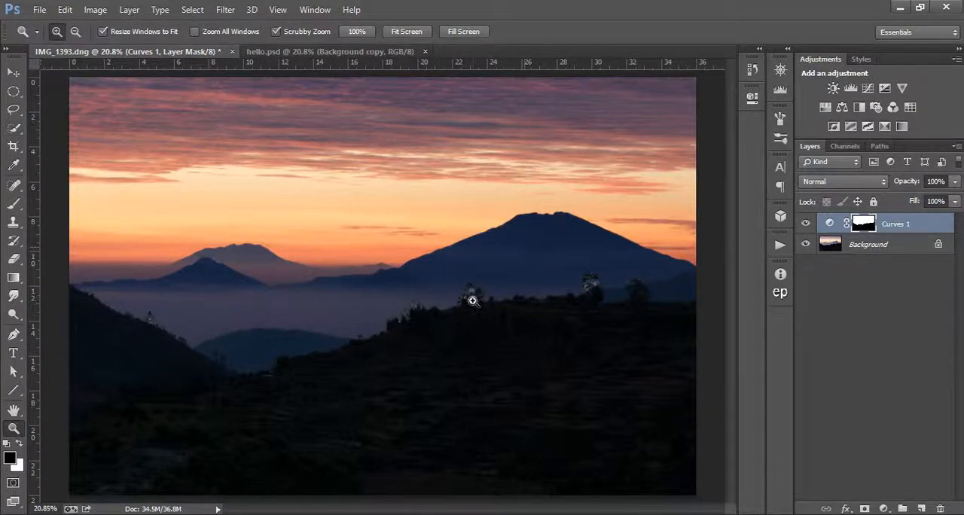
{"action": "left_click_drag", "start_coordinate": [409, 316], "coordinate": [491, 300]}
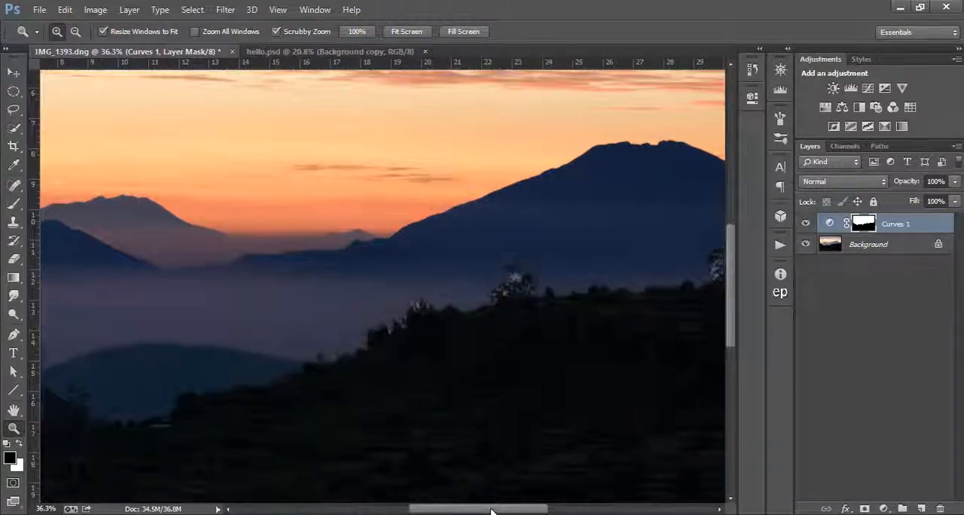
{"action": "left_click_drag", "start_coordinate": [491, 508], "coordinate": [529, 509]}
{"action": "left_click_drag", "start_coordinate": [586, 257], "coordinate": [624, 275]}
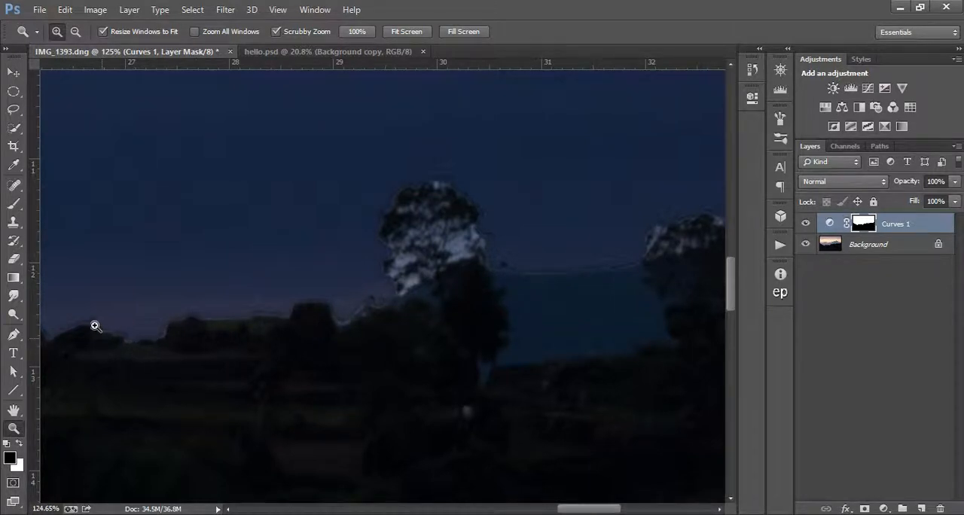
{"action": "left_click", "coordinate": [400, 33]}
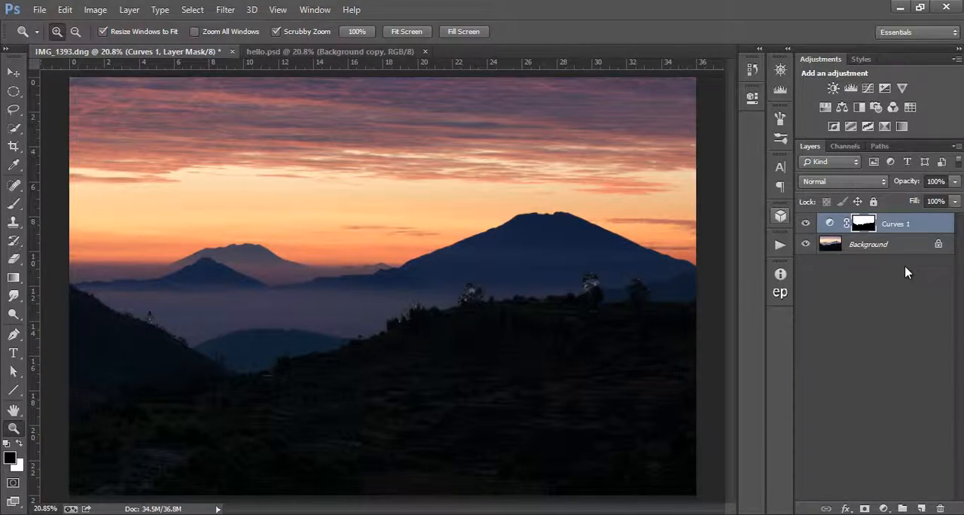
{"action": "left_click_drag", "start_coordinate": [935, 224], "coordinate": [940, 507]}
- Examine the Red, Green and Blue channels one by one to compare their contrast between sky and foreground
{"action": "left_click", "coordinate": [845, 146]}
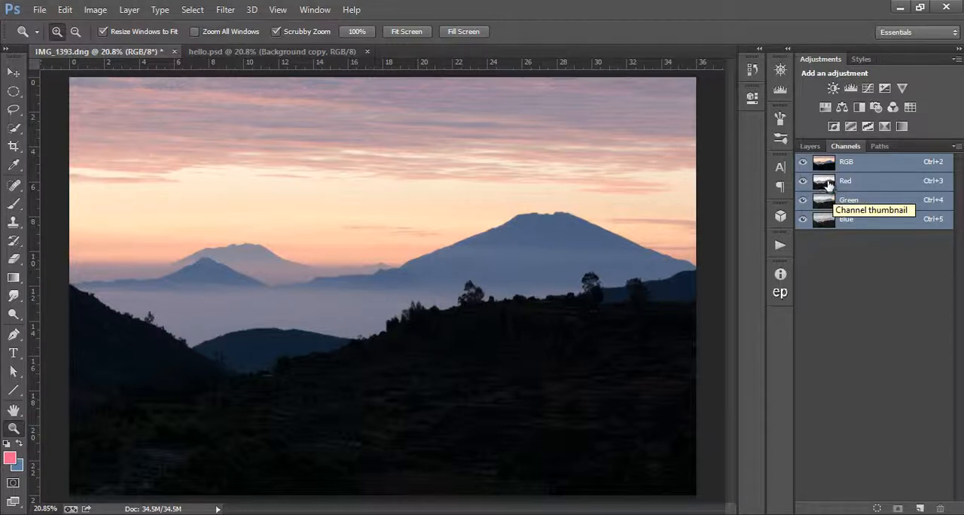
{"action": "left_click", "coordinate": [827, 184]}
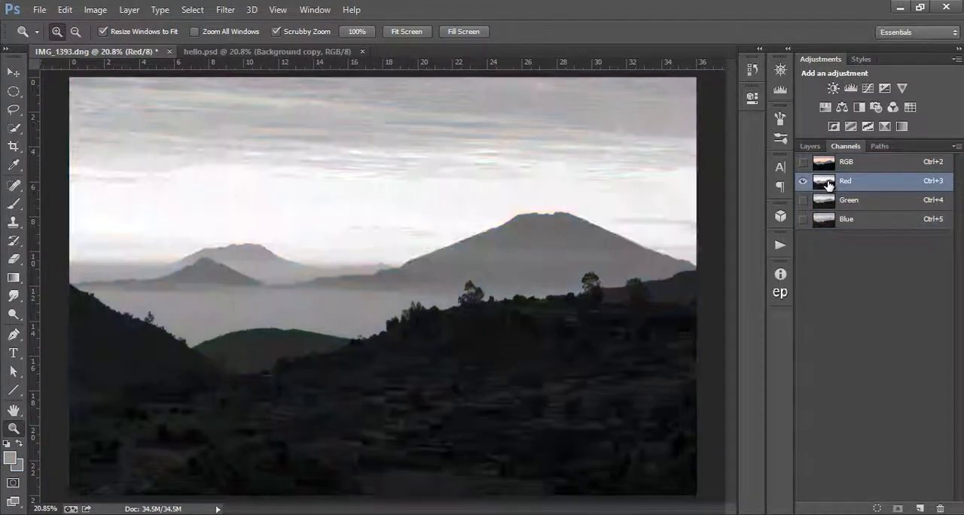
{"action": "left_click", "coordinate": [828, 201]}
{"action": "left_click", "coordinate": [827, 217]}
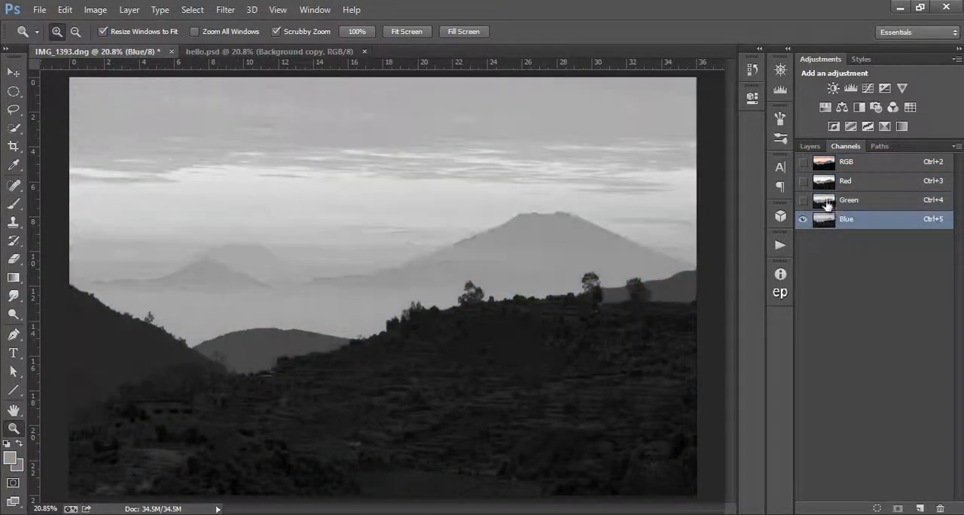
- Load the Red channel as a selection and convert the Background into a regular layer named Layer 0
{"action": "left_click", "coordinate": [828, 185]}
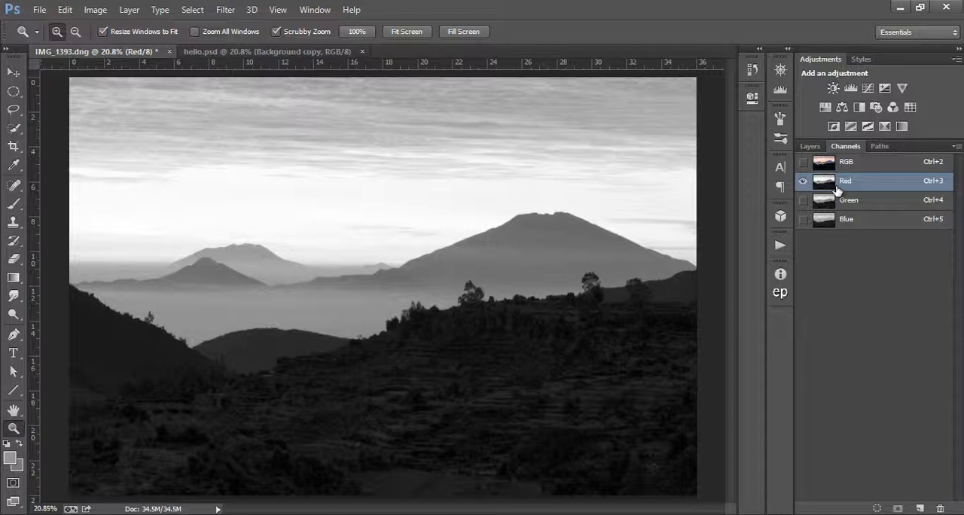
{"action": "left_click", "coordinate": [823, 187], "text": "ctrl"}
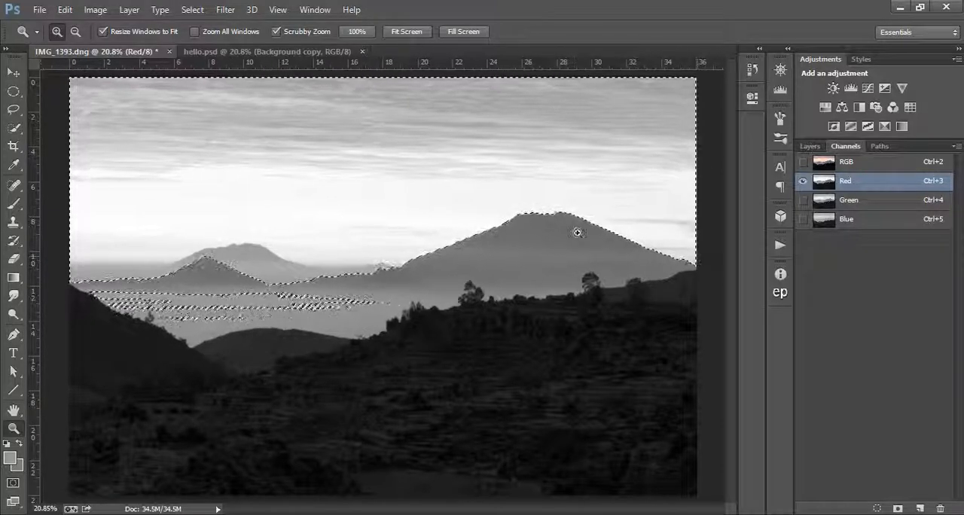
{"action": "left_click", "coordinate": [810, 146]}
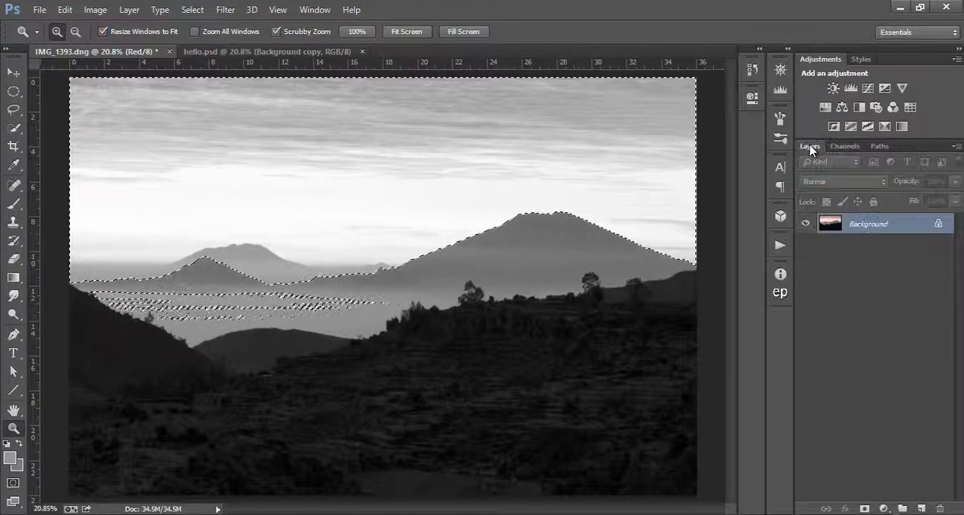
{"action": "double_click", "coordinate": [891, 225]}
{"action": "left_click", "coordinate": [659, 185]}
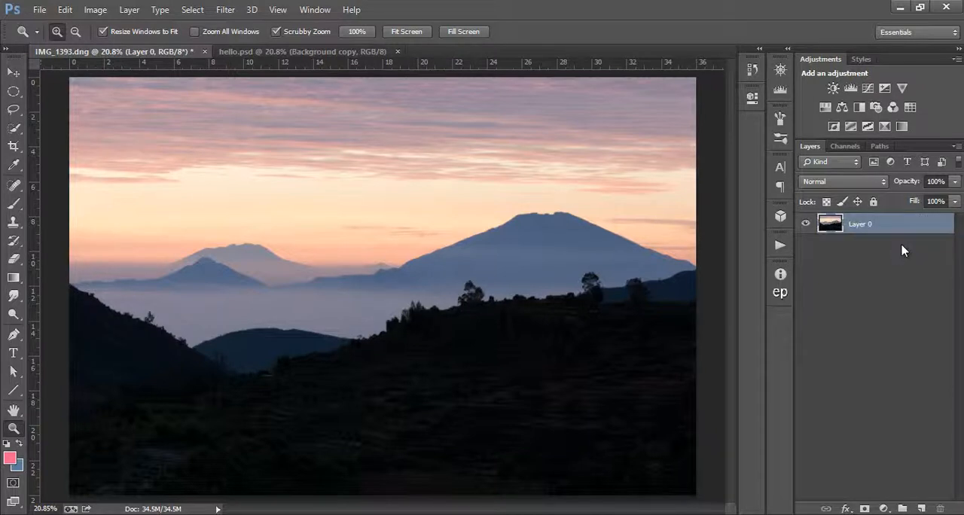
- Add a Curves adjustment layer masked by the Red channel selection, view its mask alone, and return to Layer 0
{"action": "left_click", "coordinate": [868, 88]}
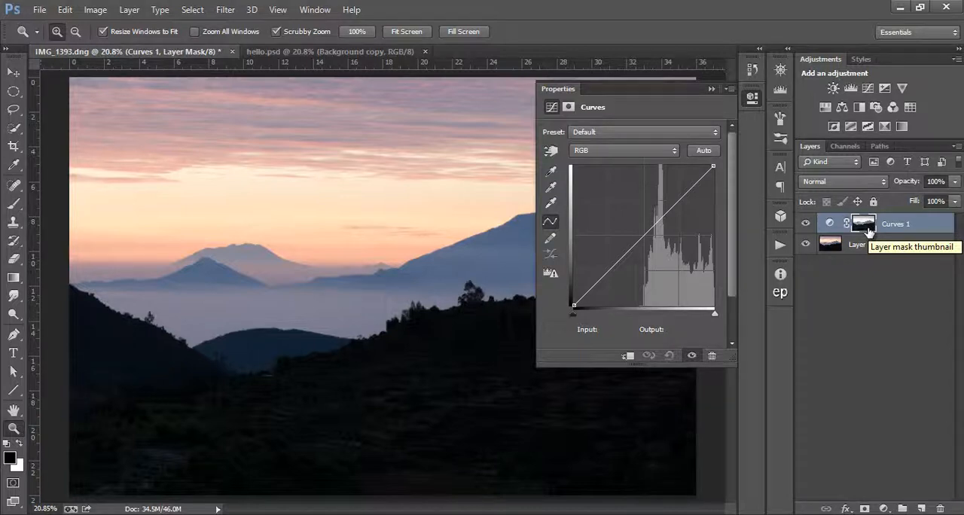
{"action": "left_click", "coordinate": [866, 226], "text": "alt"}
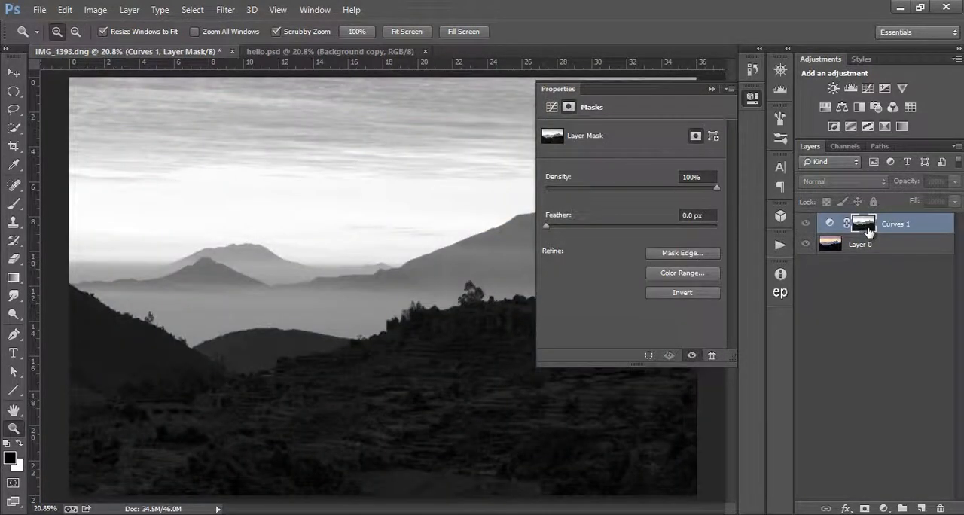
{"action": "left_click", "coordinate": [709, 90]}
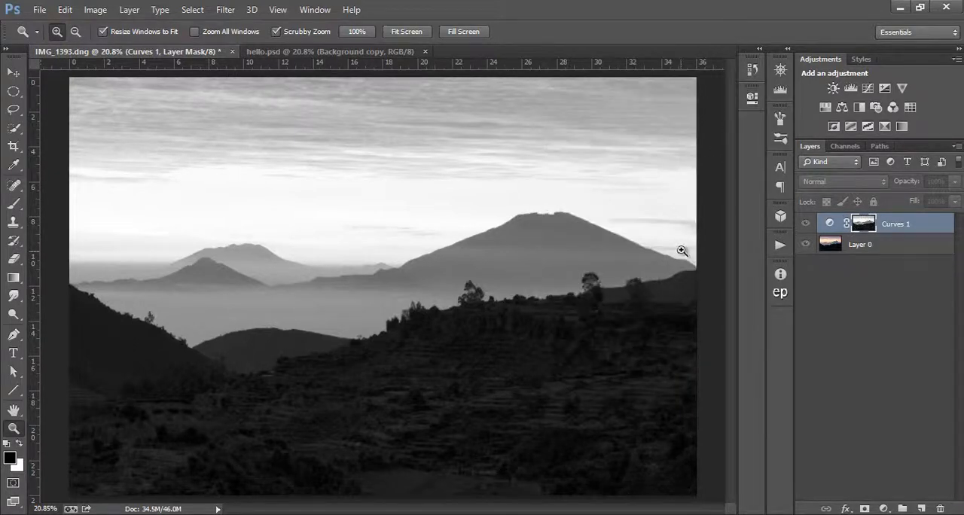
{"action": "left_click", "coordinate": [841, 243]}
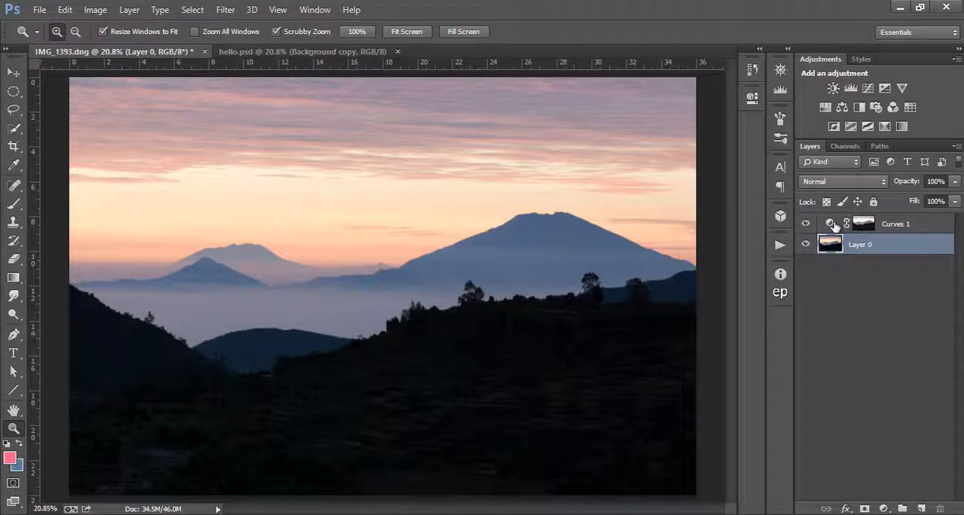
- Darken the sky by pulling the Curves 1 RGB curve down to input 209, output 158
{"action": "double_click", "coordinate": [829, 223]}
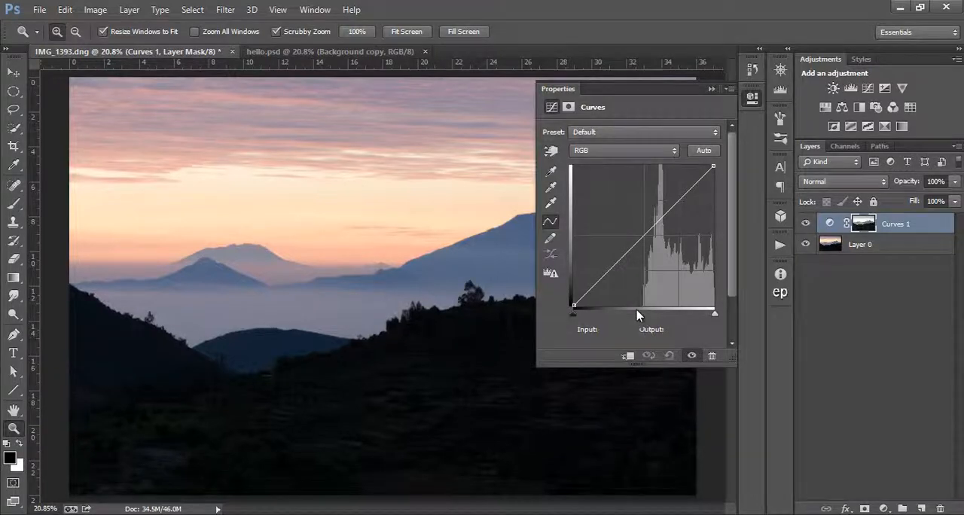
{"action": "left_click_drag", "start_coordinate": [645, 232], "coordinate": [687, 219]}
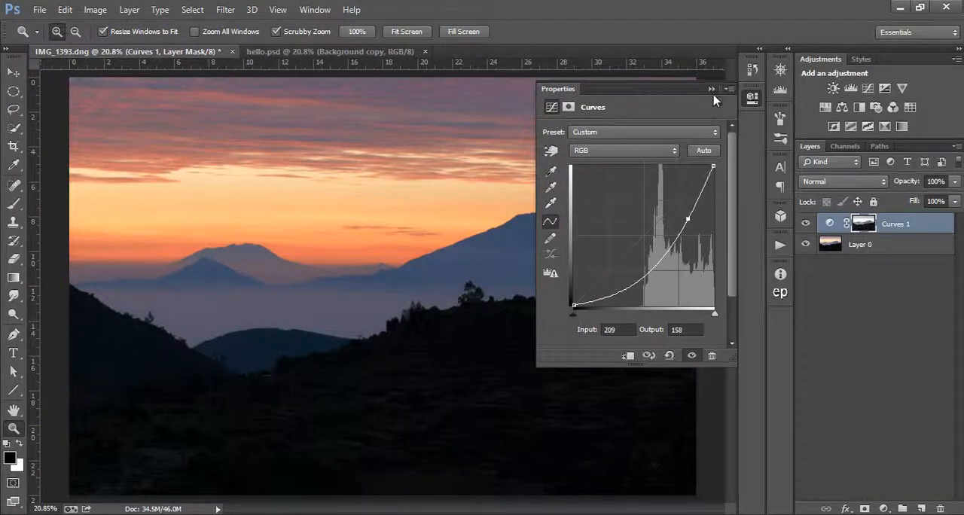
{"action": "left_click", "coordinate": [711, 89]}
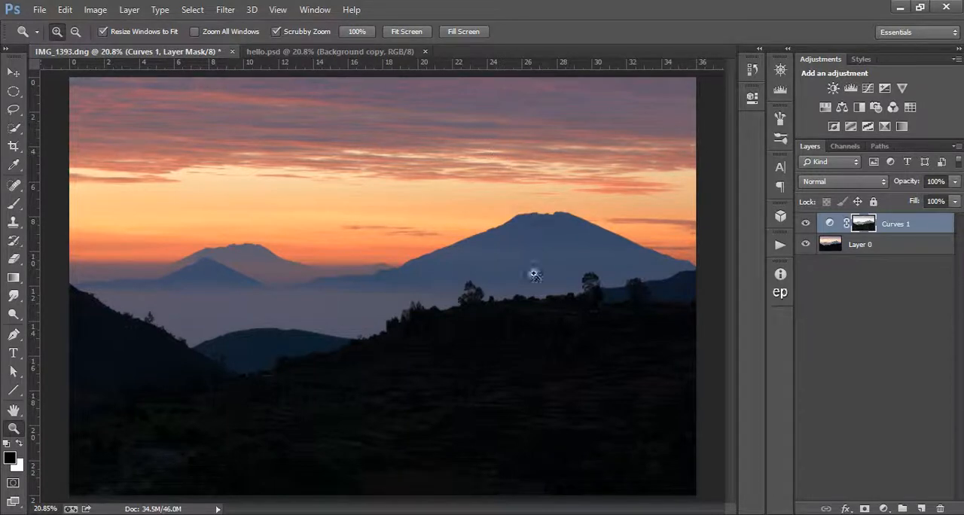
- Inspect the ridge tree edges up close, return to the full image and compare it without and with Curves 1
{"action": "left_click_drag", "start_coordinate": [518, 297], "coordinate": [596, 306]}
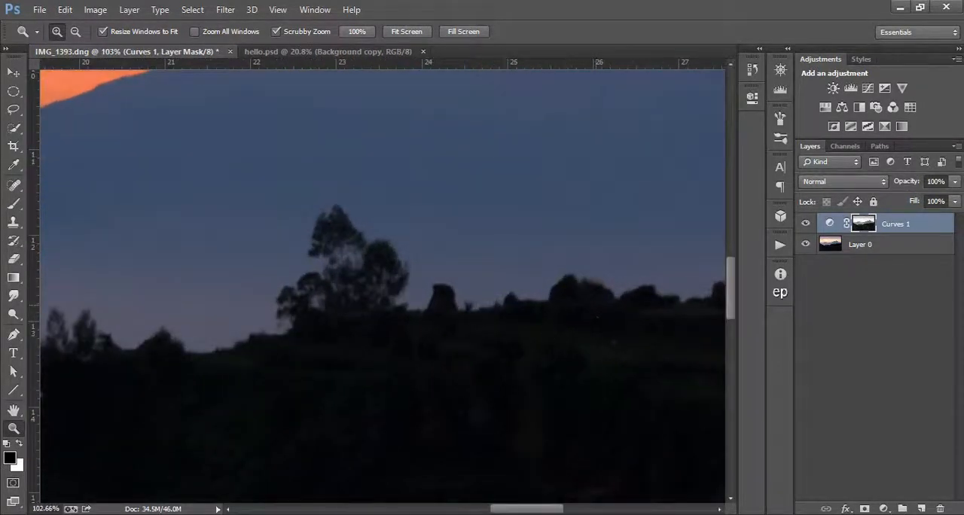
{"action": "left_click_drag", "start_coordinate": [534, 512], "coordinate": [592, 512]}
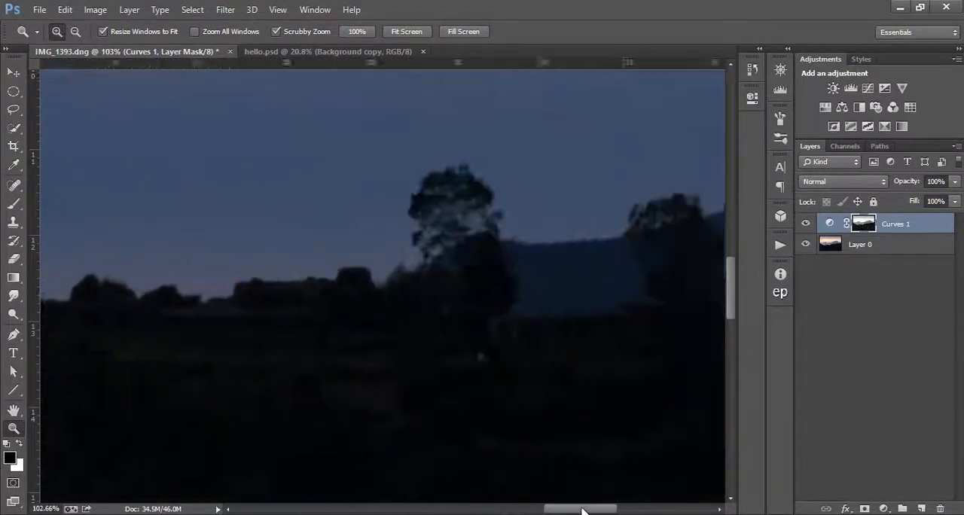
{"action": "left_click", "coordinate": [405, 32]}
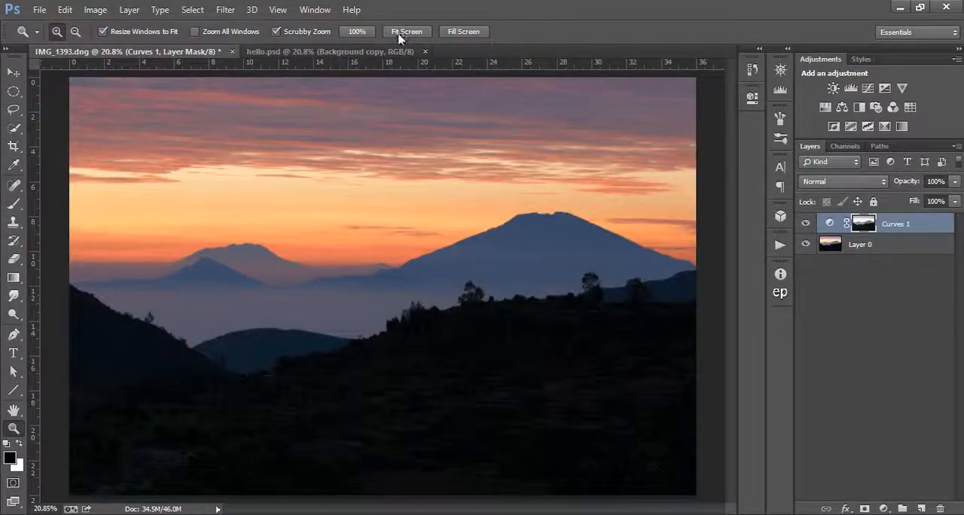
{"action": "left_click", "coordinate": [806, 223]}
{"action": "left_click", "coordinate": [806, 223]}
- Switch to hello.psd and compare the image with the Background copy layer hidden and shown
{"action": "left_click", "coordinate": [347, 51]}
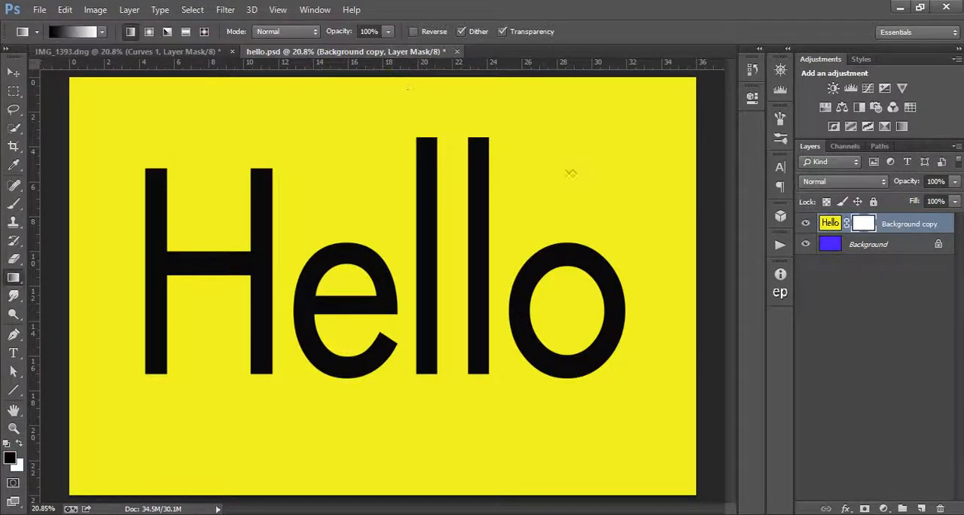
{"action": "left_click", "coordinate": [806, 224]}
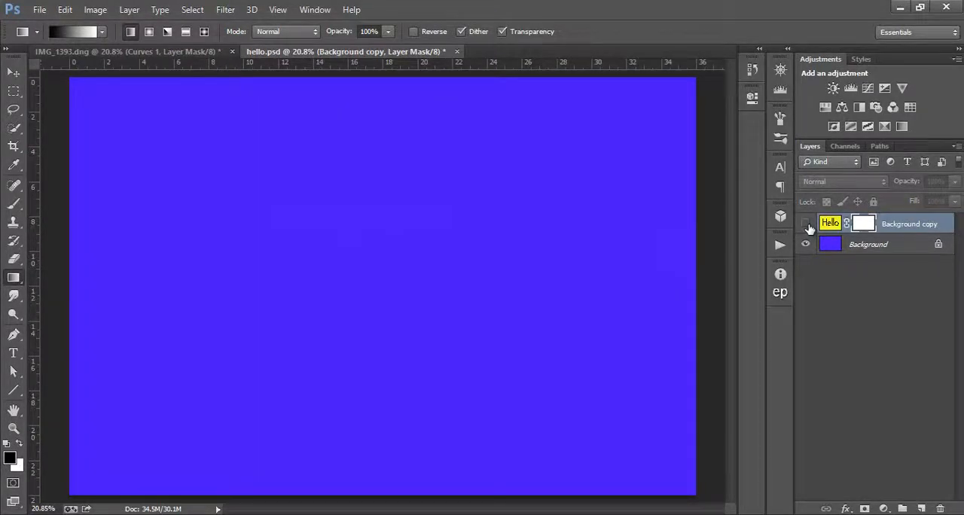
{"action": "left_click", "coordinate": [806, 225]}
- Paint black on the Background copy mask within a rectangular selection of the image's upper half, deselect, and view the mask alone
{"action": "left_click", "coordinate": [13, 96]}
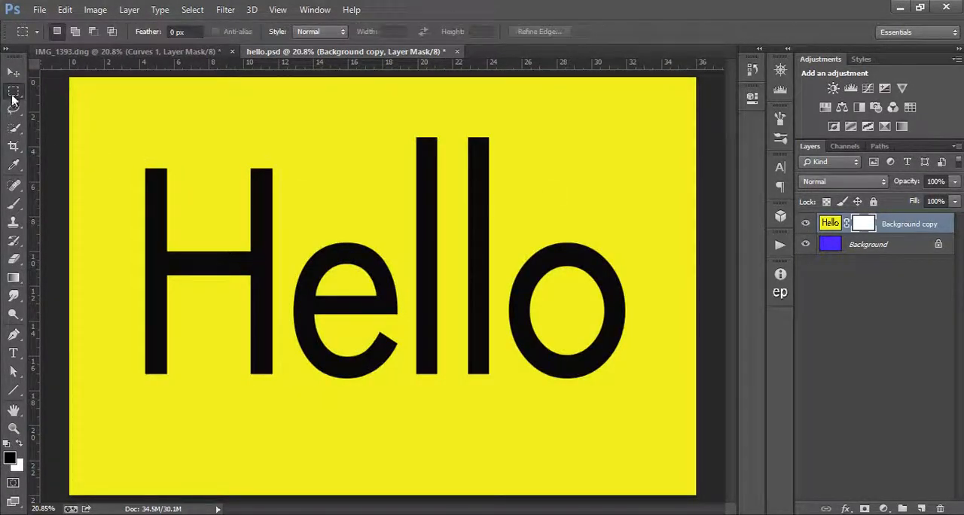
{"action": "left_click_drag", "start_coordinate": [69, 76], "coordinate": [701, 286]}
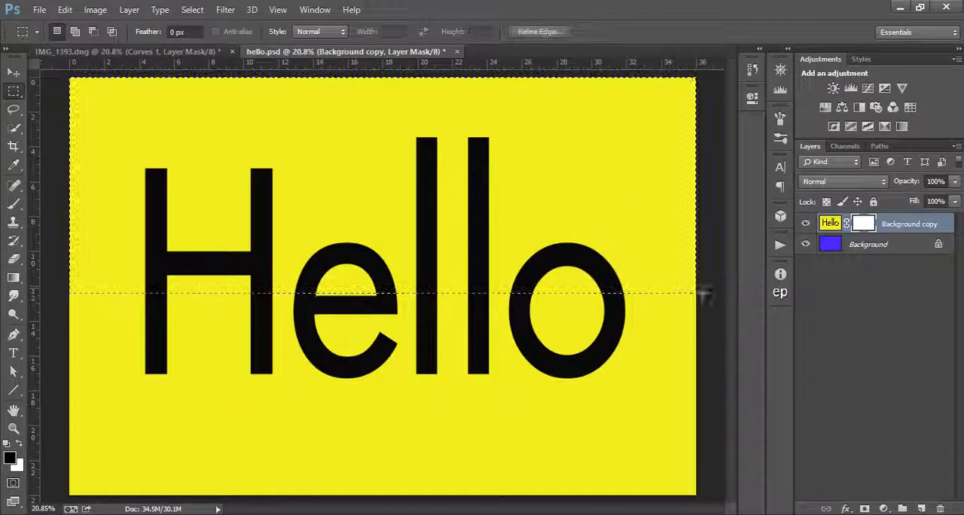
{"action": "left_click", "coordinate": [13, 207]}
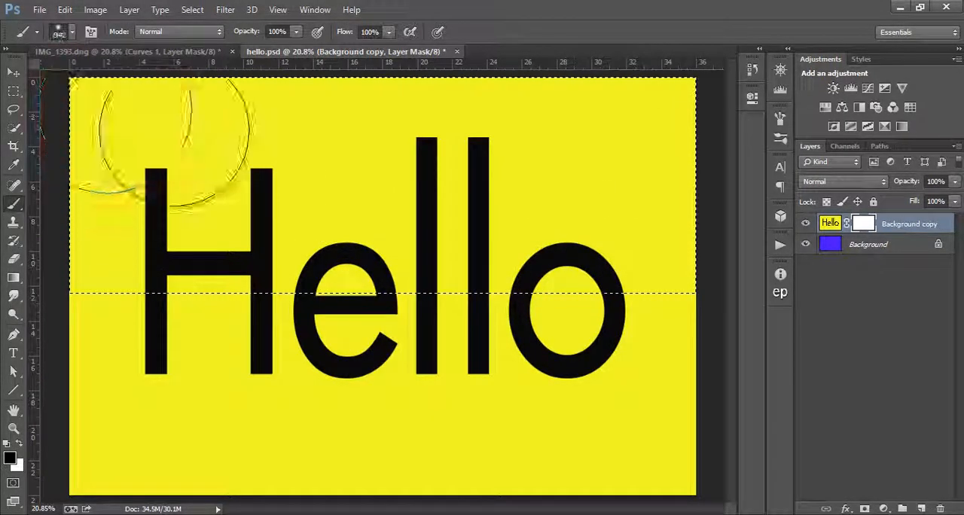
{"action": "mouse_move", "coordinate": [173, 142]}
{"action": "left_mouse_down"}
{"action": "mouse_move", "coordinate": [467, 128]}
{"action": "mouse_move", "coordinate": [151, 211]}
{"action": "mouse_move", "coordinate": [678, 279]}
{"action": "left_mouse_up"}
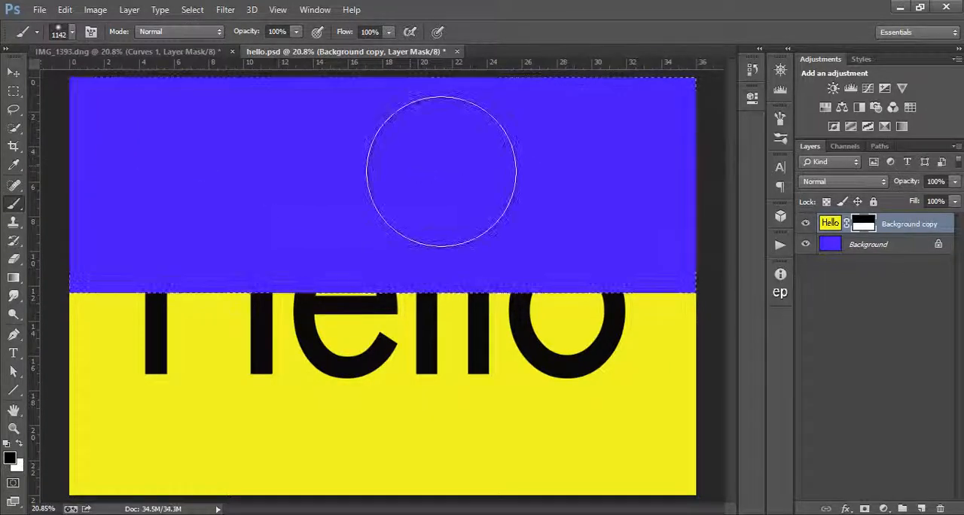
{"action": "key", "text": "ctrl+d"}
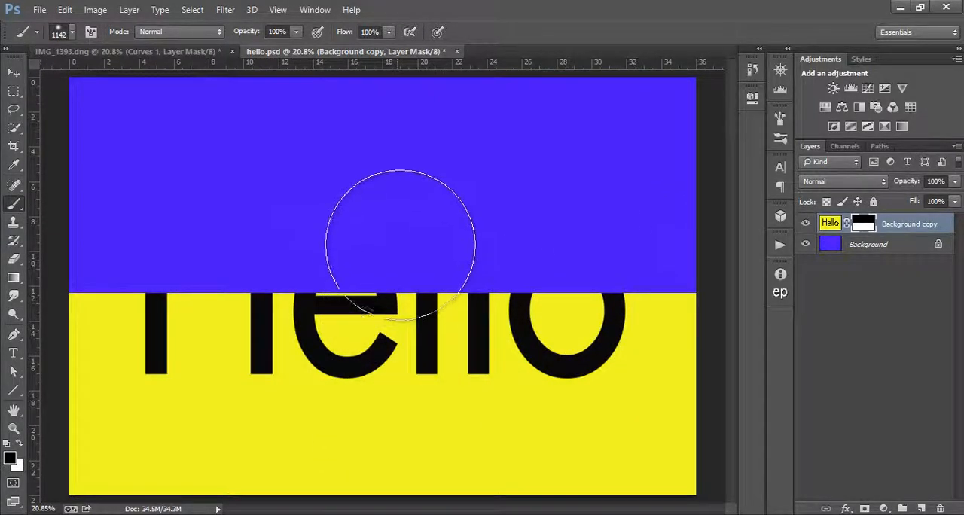
{"action": "left_click", "coordinate": [860, 226], "text": "alt"}
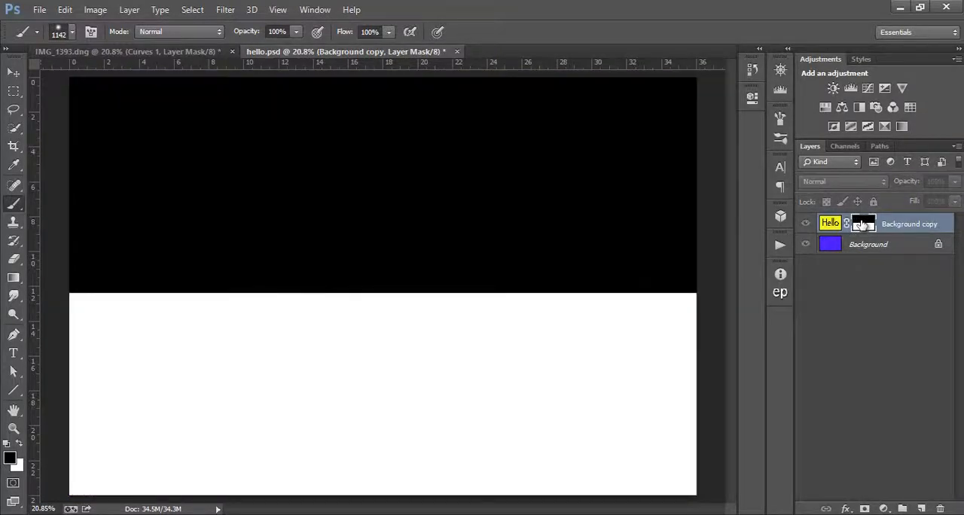
{"action": "left_click", "coordinate": [829, 226]}
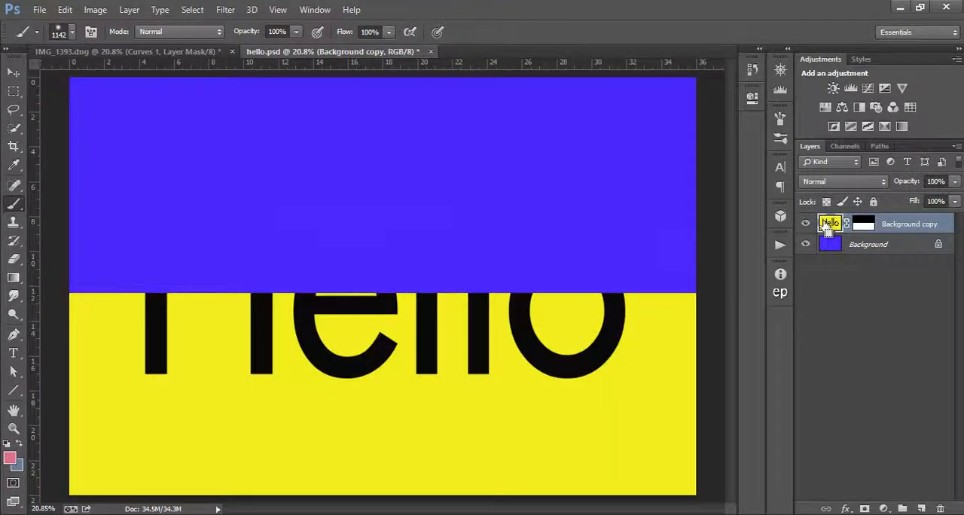
- Undo the mask painting and apply a linear black-to-white gradient to the Background copy mask from the image's bottom edge to its top
{"action": "key", "text": "ctrl+alt+z"}
{"action": "key", "text": "ctrl+alt+z"}
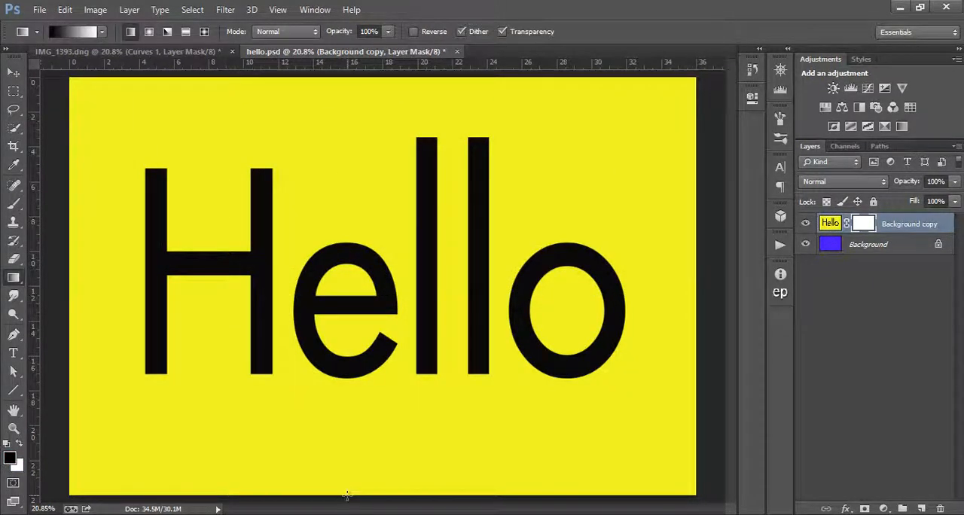
{"action": "left_click_drag", "start_coordinate": [345, 491], "coordinate": [340, 79]}
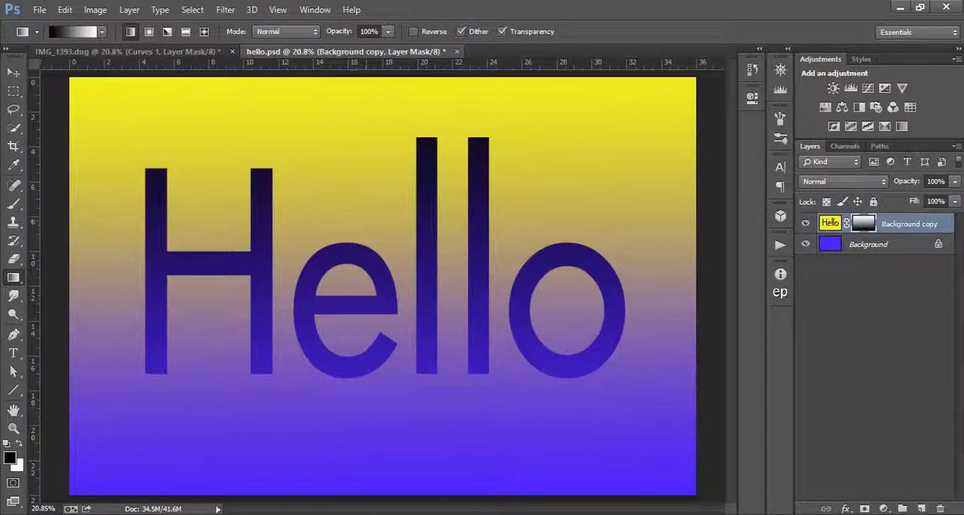
- Alternate between the gradient mask alone and the composite image to compare mask brightness with the layer's visibility
{"action": "left_click", "coordinate": [863, 223], "text": "alt"}
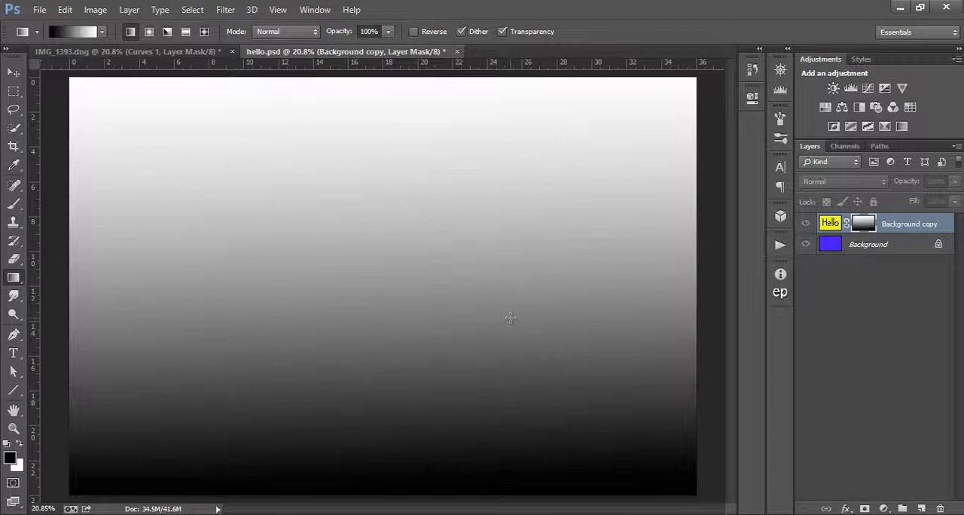
{"action": "left_click", "coordinate": [829, 223]}
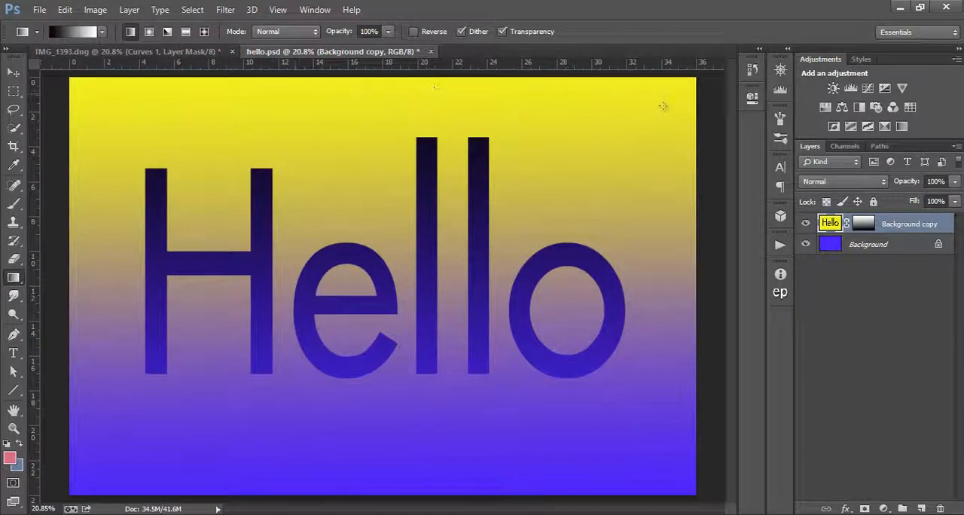
{"action": "left_click", "coordinate": [862, 225]}
{"action": "left_click", "coordinate": [863, 227], "text": "alt"}
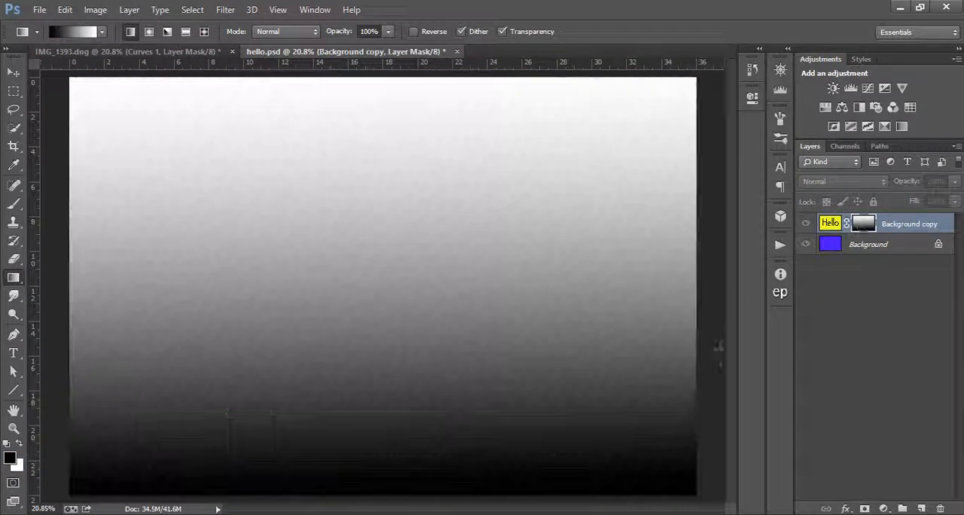
{"action": "left_click", "coordinate": [832, 224]}
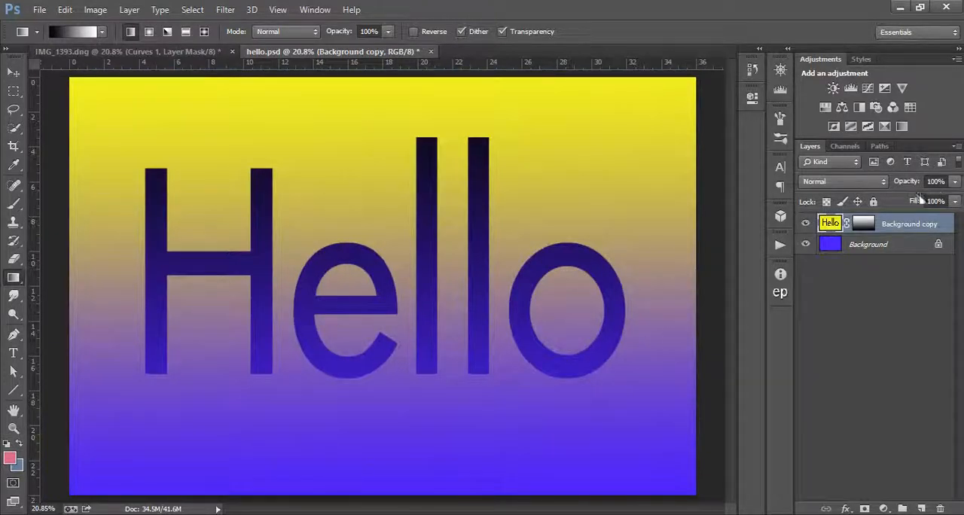
{"action": "left_click", "coordinate": [863, 226]}
{"action": "left_click", "coordinate": [860, 227], "text": "alt"}
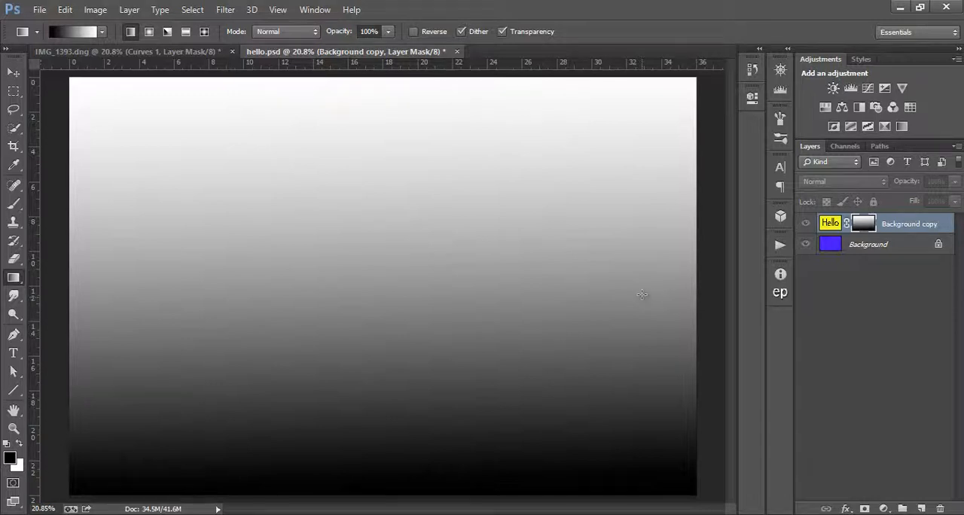
{"action": "left_click", "coordinate": [829, 224]}
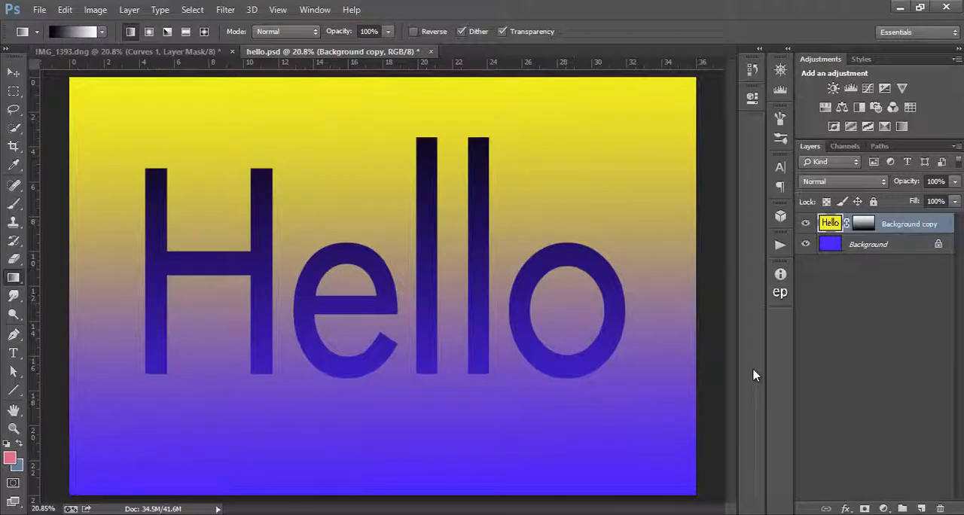
- Switch back to IMG_1393.dng, view the Curves 1 mask alone, and compare the photo without and with the adjustment
{"action": "left_click", "coordinate": [158, 53]}
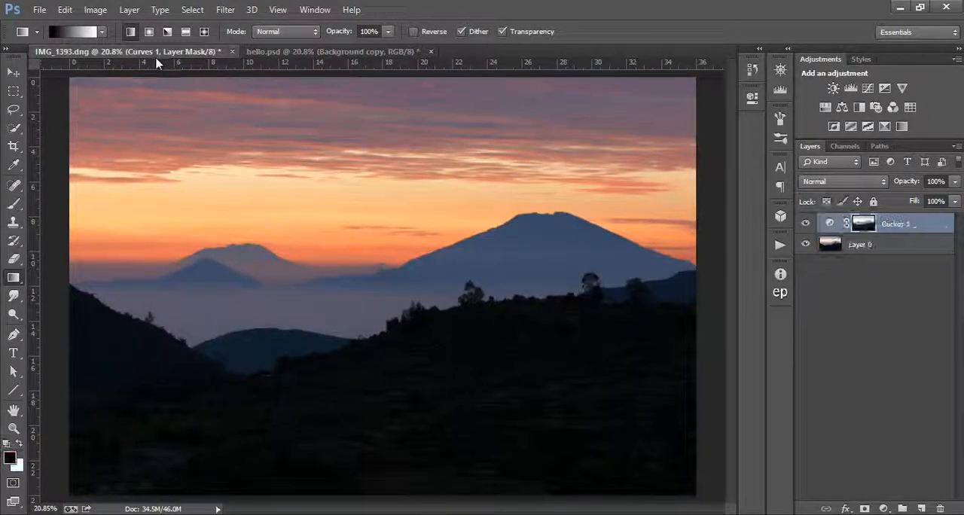
{"action": "left_click", "coordinate": [863, 223], "text": "alt"}
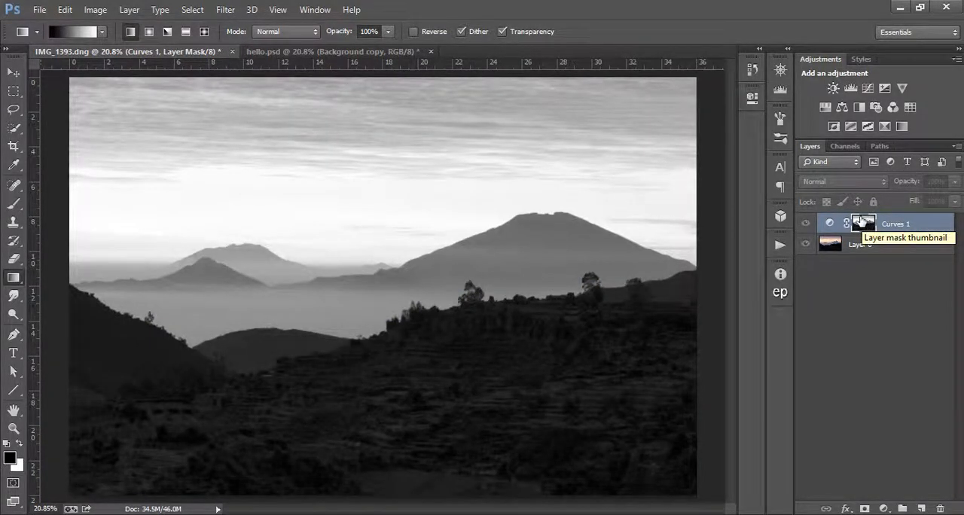
{"action": "left_click", "coordinate": [828, 223]}
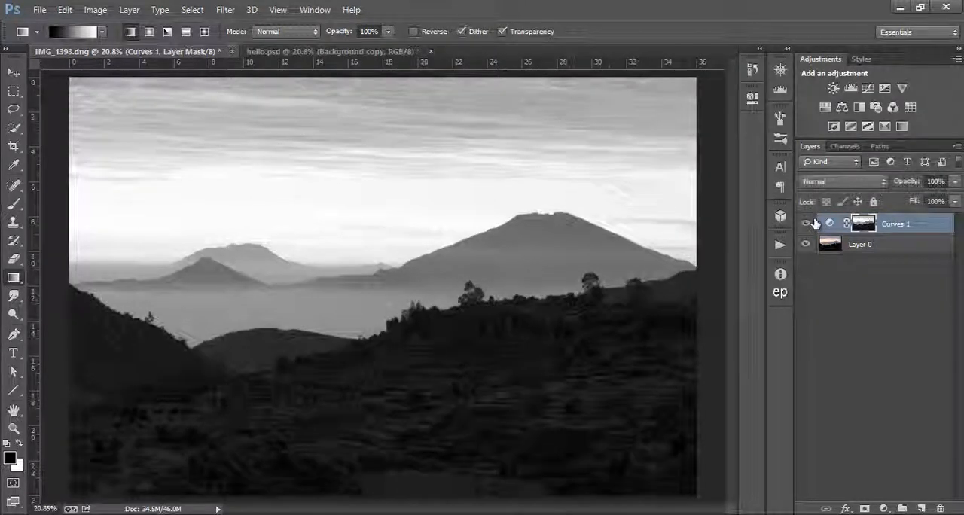
{"action": "left_click", "coordinate": [808, 223]}
{"action": "left_click", "coordinate": [807, 223]}
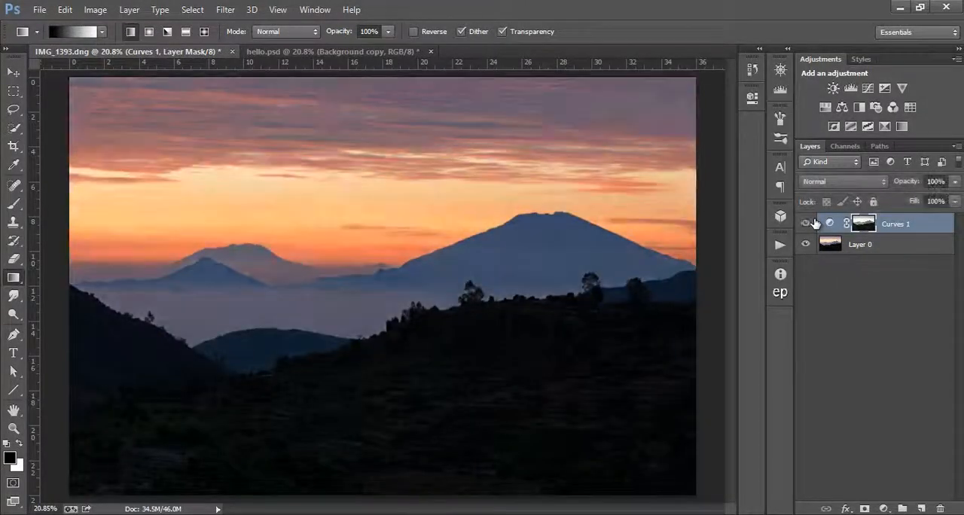
- Alternate between the Curves 1 mask alone and the color photo to examine how its tones limit the darkening
{"action": "left_click", "coordinate": [866, 228], "text": "alt"}
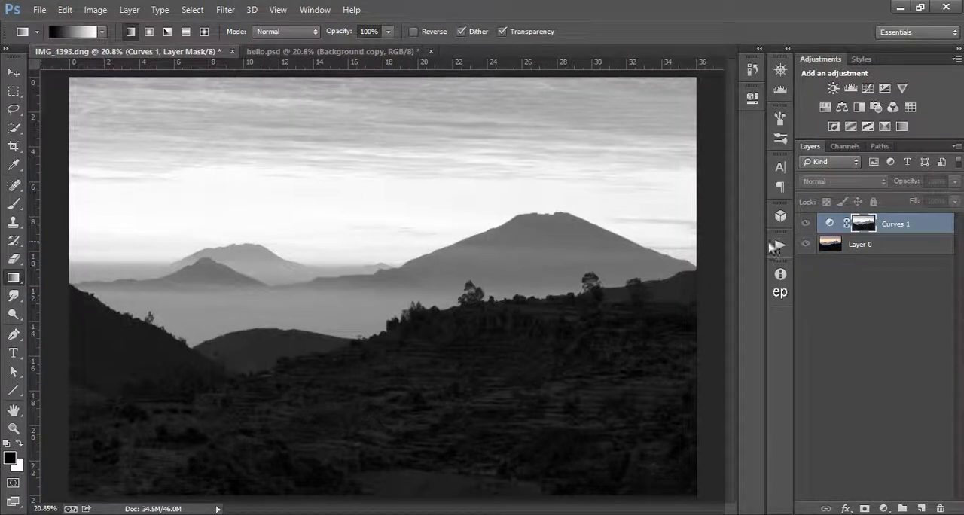
{"action": "left_click", "coordinate": [830, 241]}
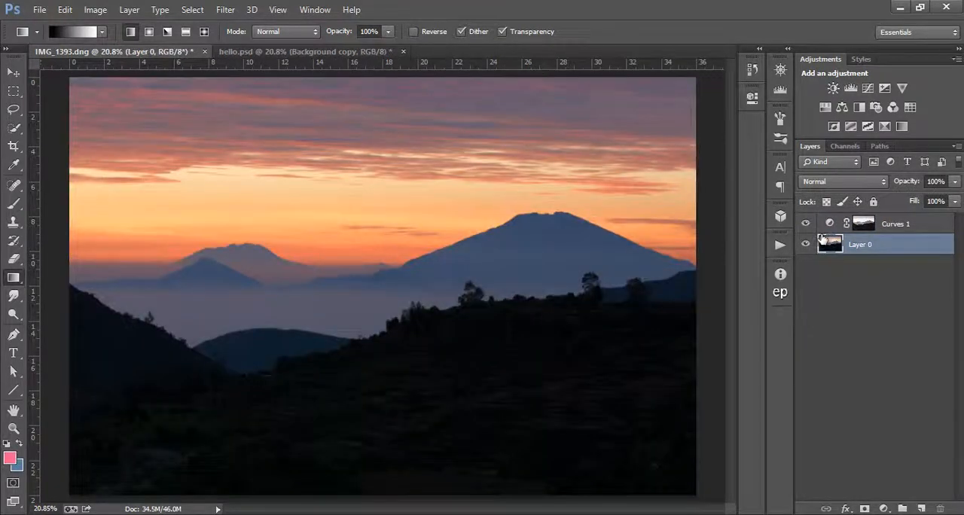
{"action": "left_click", "coordinate": [863, 224], "text": "alt"}
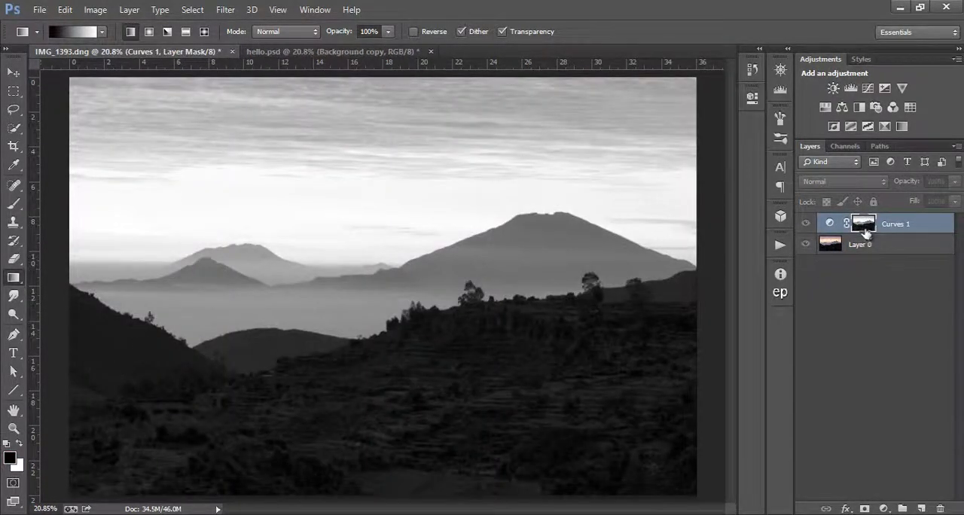
{"action": "left_click", "coordinate": [839, 246]}
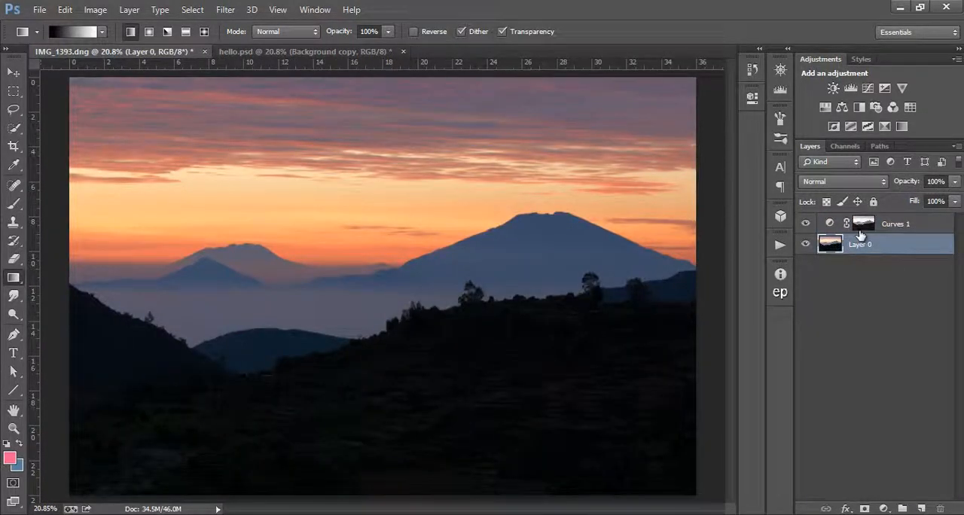
- Add a second Curves adjustment layer masked by the inverted selection of the Curves 1 mask, and view its new mask alone
{"action": "left_click", "coordinate": [861, 226]}
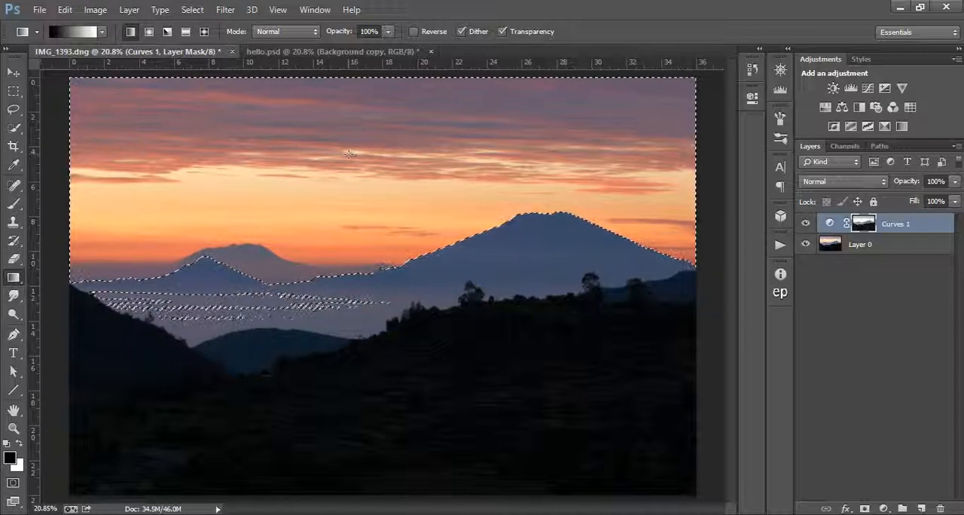
{"action": "left_click", "coordinate": [192, 9]}
{"action": "left_click", "coordinate": [212, 69]}
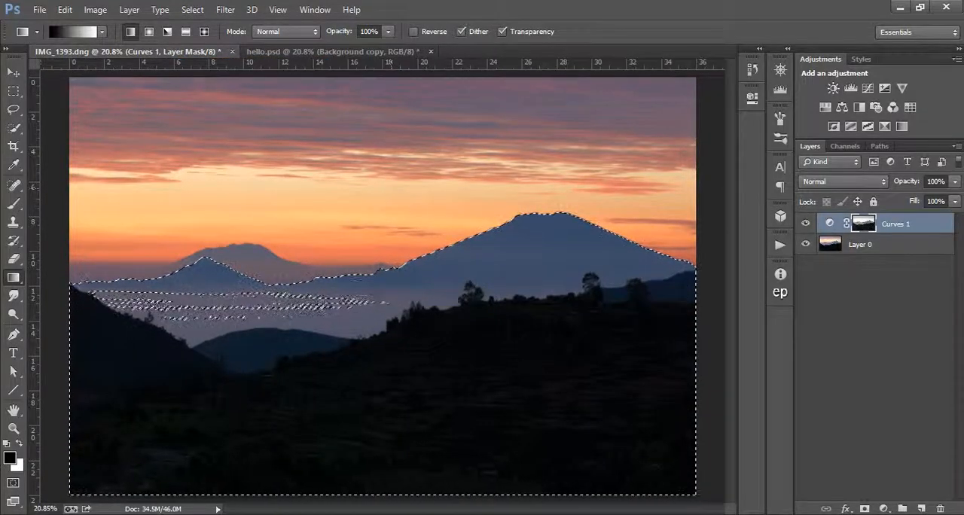
{"action": "left_click", "coordinate": [869, 89]}
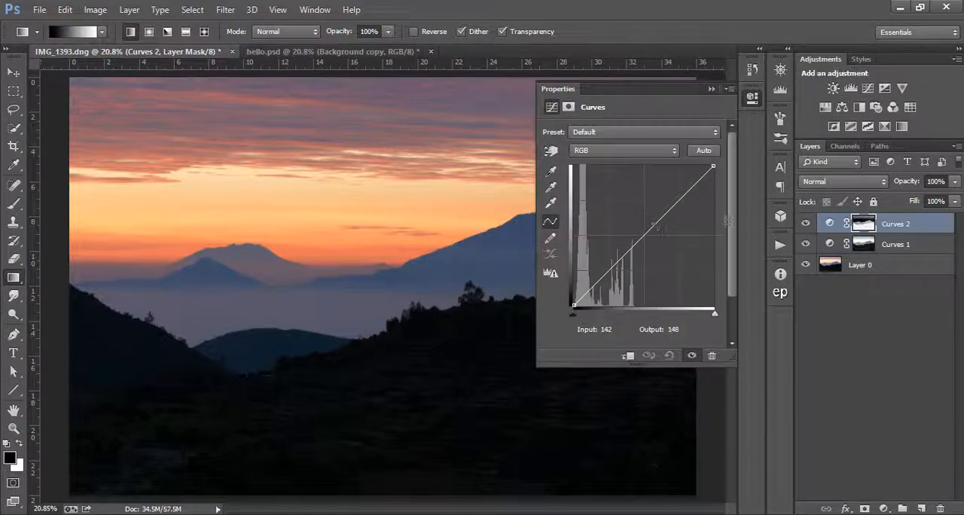
{"action": "left_click", "coordinate": [865, 226], "text": "alt"}
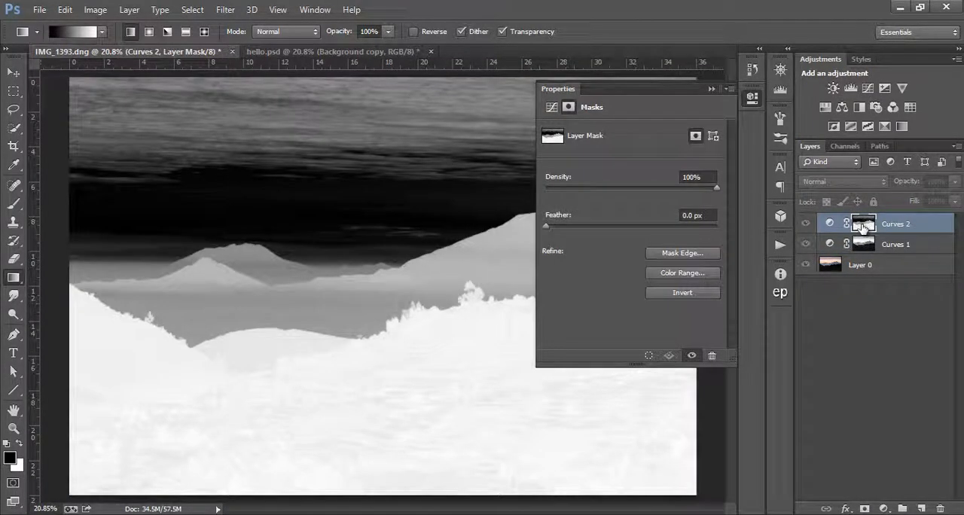
- Return to the color photo and brighten the dark foreground in Curves 2, anchoring the midtones and raising a shadow point to input 38, output 50
{"action": "left_click", "coordinate": [711, 89]}
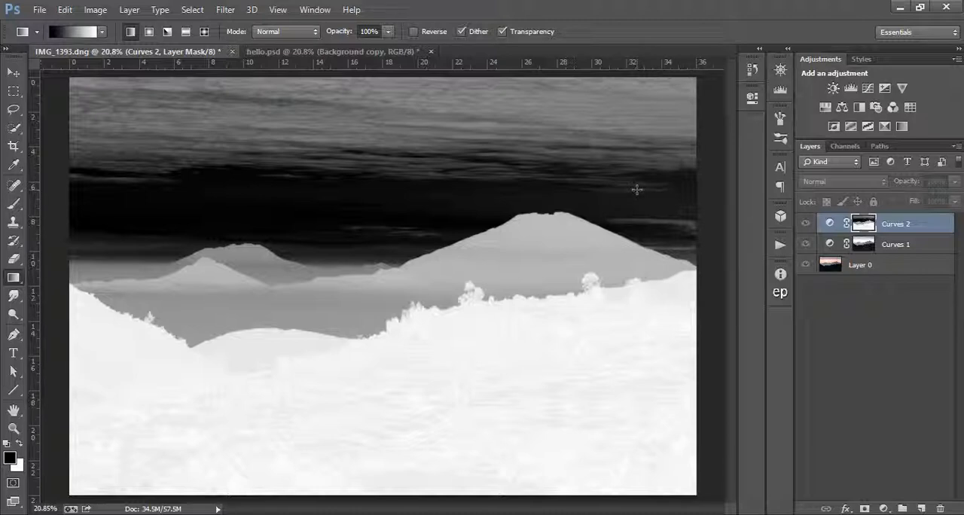
{"action": "double_click", "coordinate": [829, 225]}
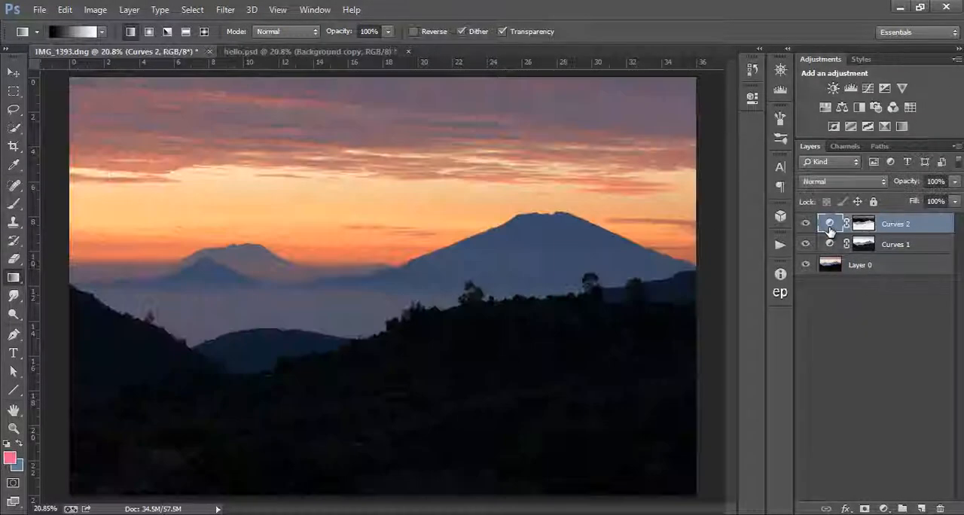
{"action": "left_click_drag", "start_coordinate": [637, 245], "coordinate": [625, 235]}
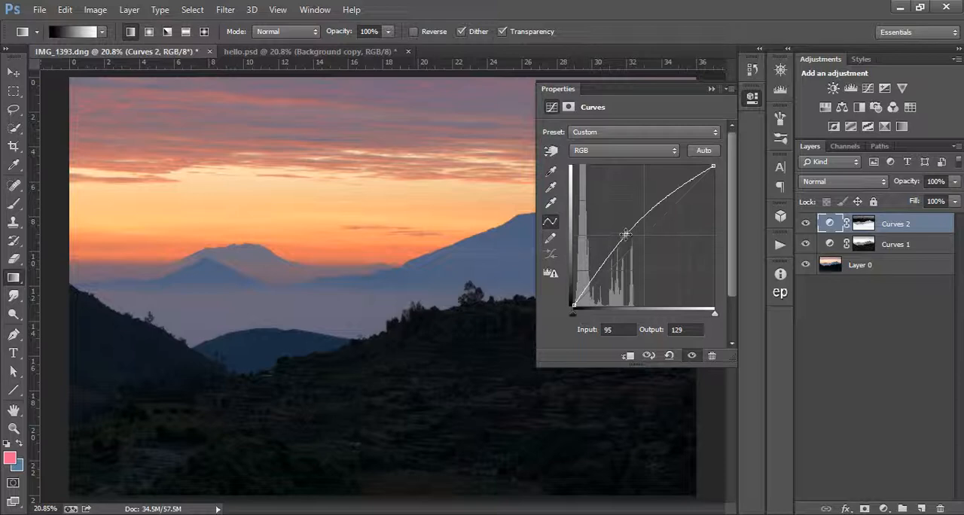
{"action": "left_click_drag", "start_coordinate": [625, 235], "coordinate": [555, 327]}
{"action": "left_click", "coordinate": [550, 152]}
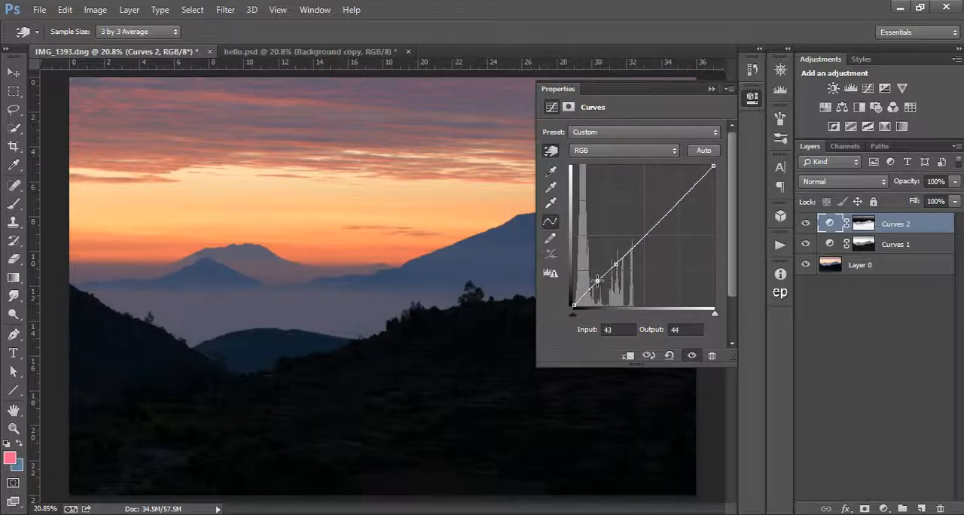
{"action": "left_click_drag", "start_coordinate": [596, 281], "coordinate": [595, 278]}
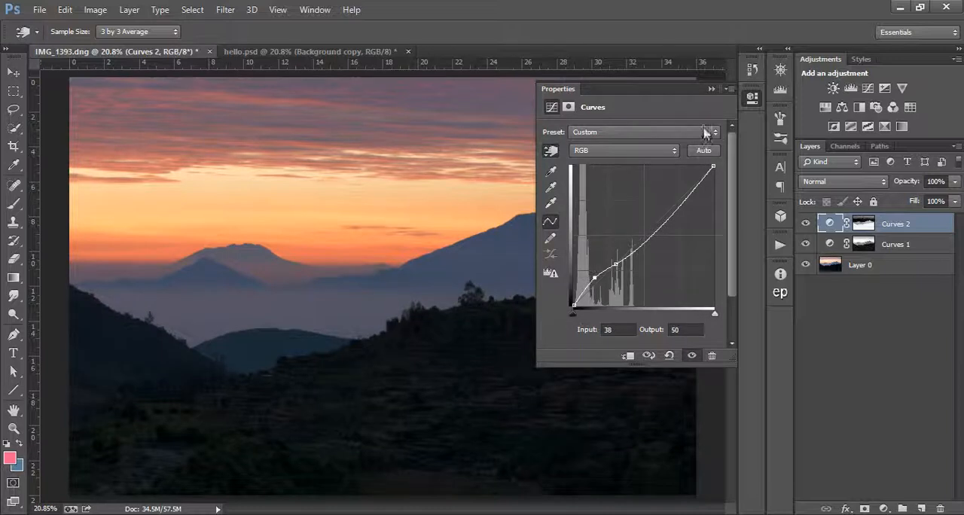
- Compare the full photo without and with the Curves 2 adjustment to examine its effect on the foreground
{"action": "left_click", "coordinate": [711, 89]}
{"action": "left_click", "coordinate": [805, 224]}
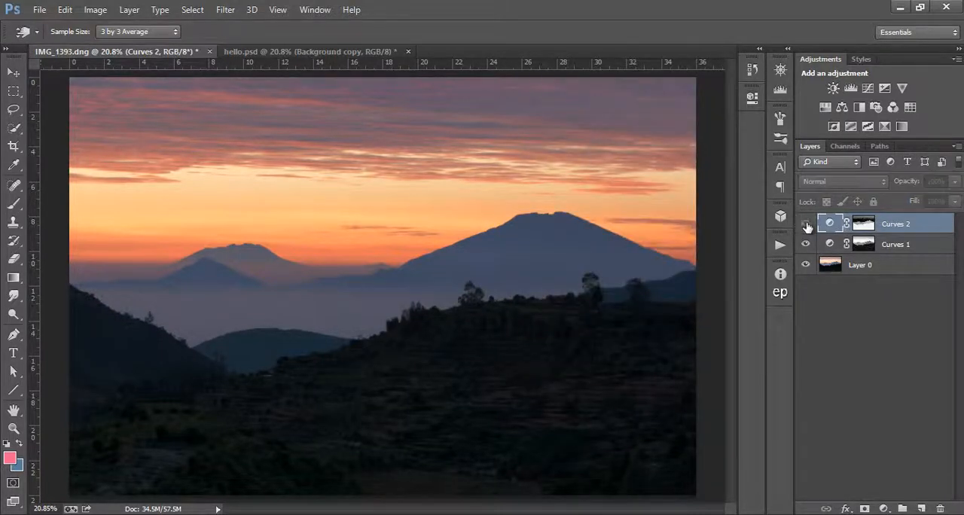
{"action": "left_click", "coordinate": [806, 223]}
{"action": "left_click", "coordinate": [805, 223]}
{"action": "left_click", "coordinate": [806, 224]}
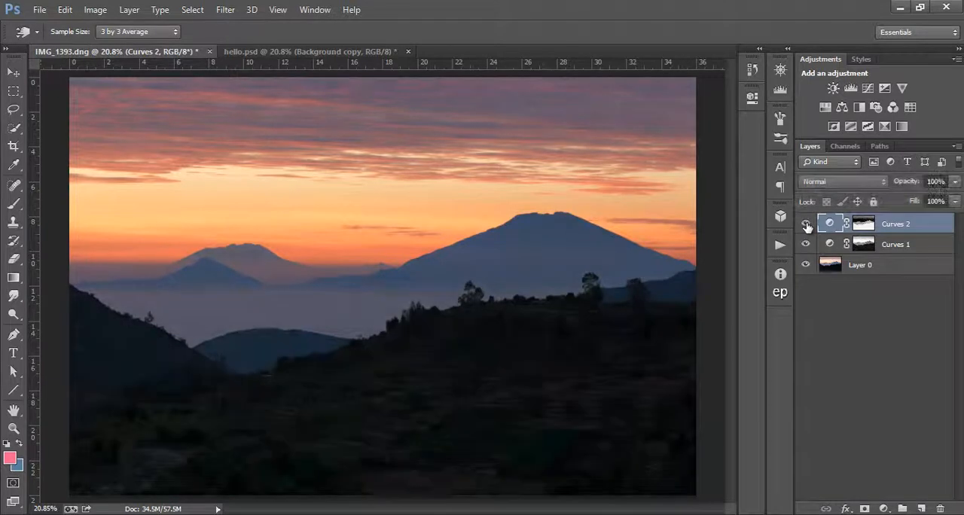